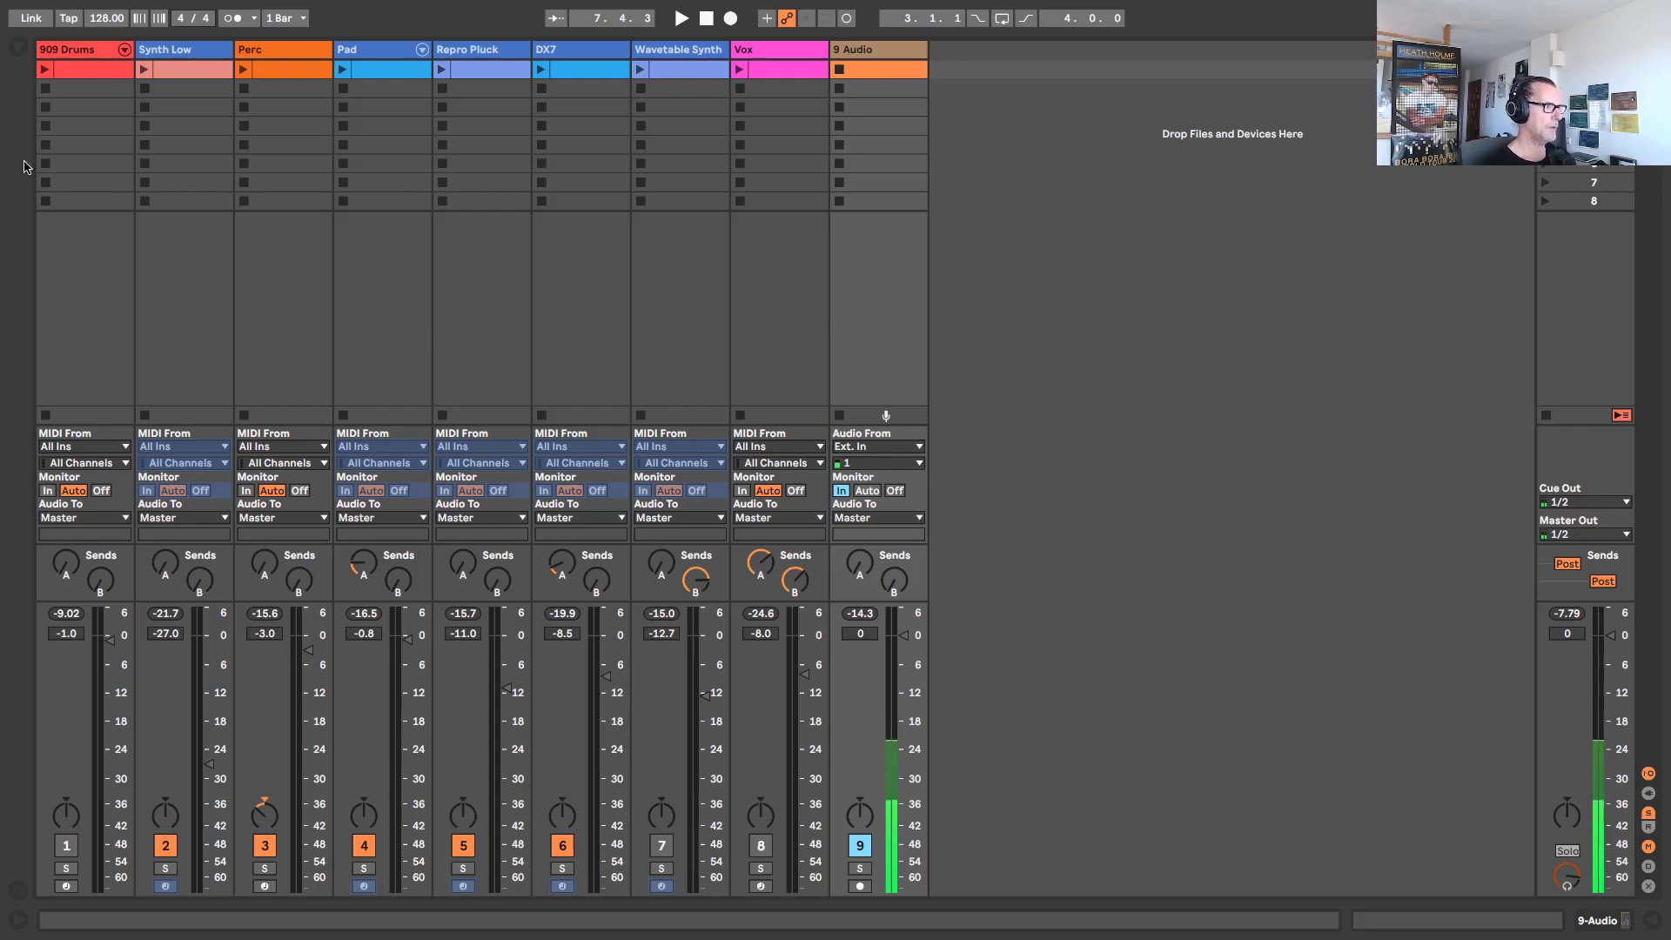
# Show the browser and add 2020 Ableton Live 10 Project Folder > 2019 > August to Places
pyautogui.click(19, 47)
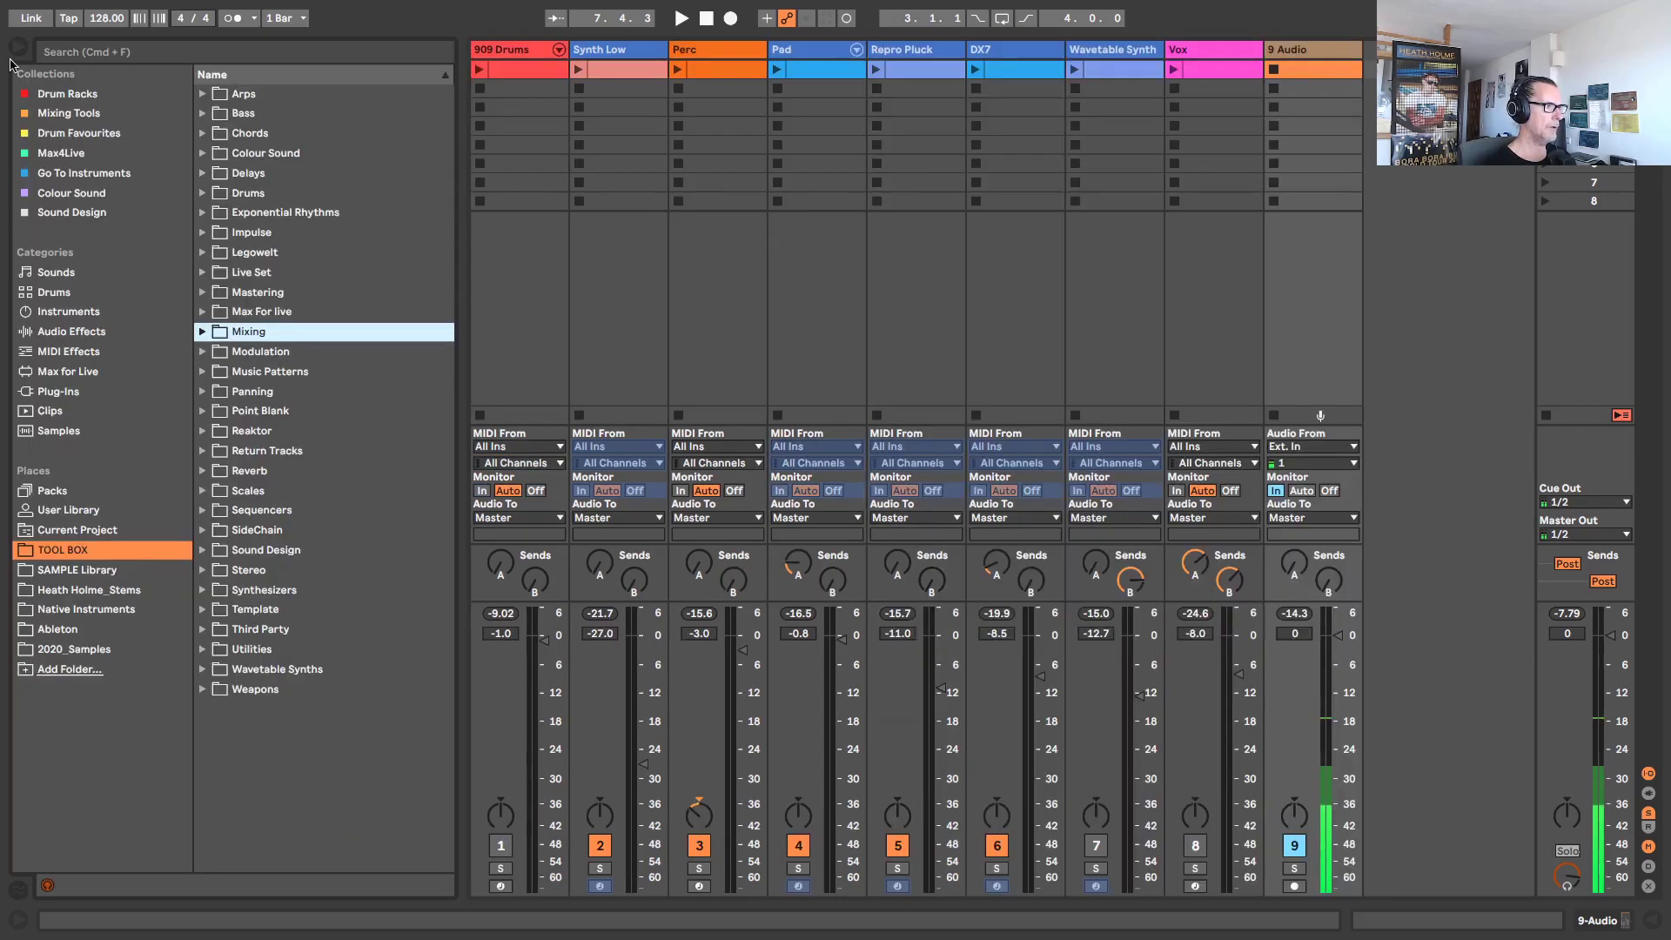
pyautogui.click(26, 676)
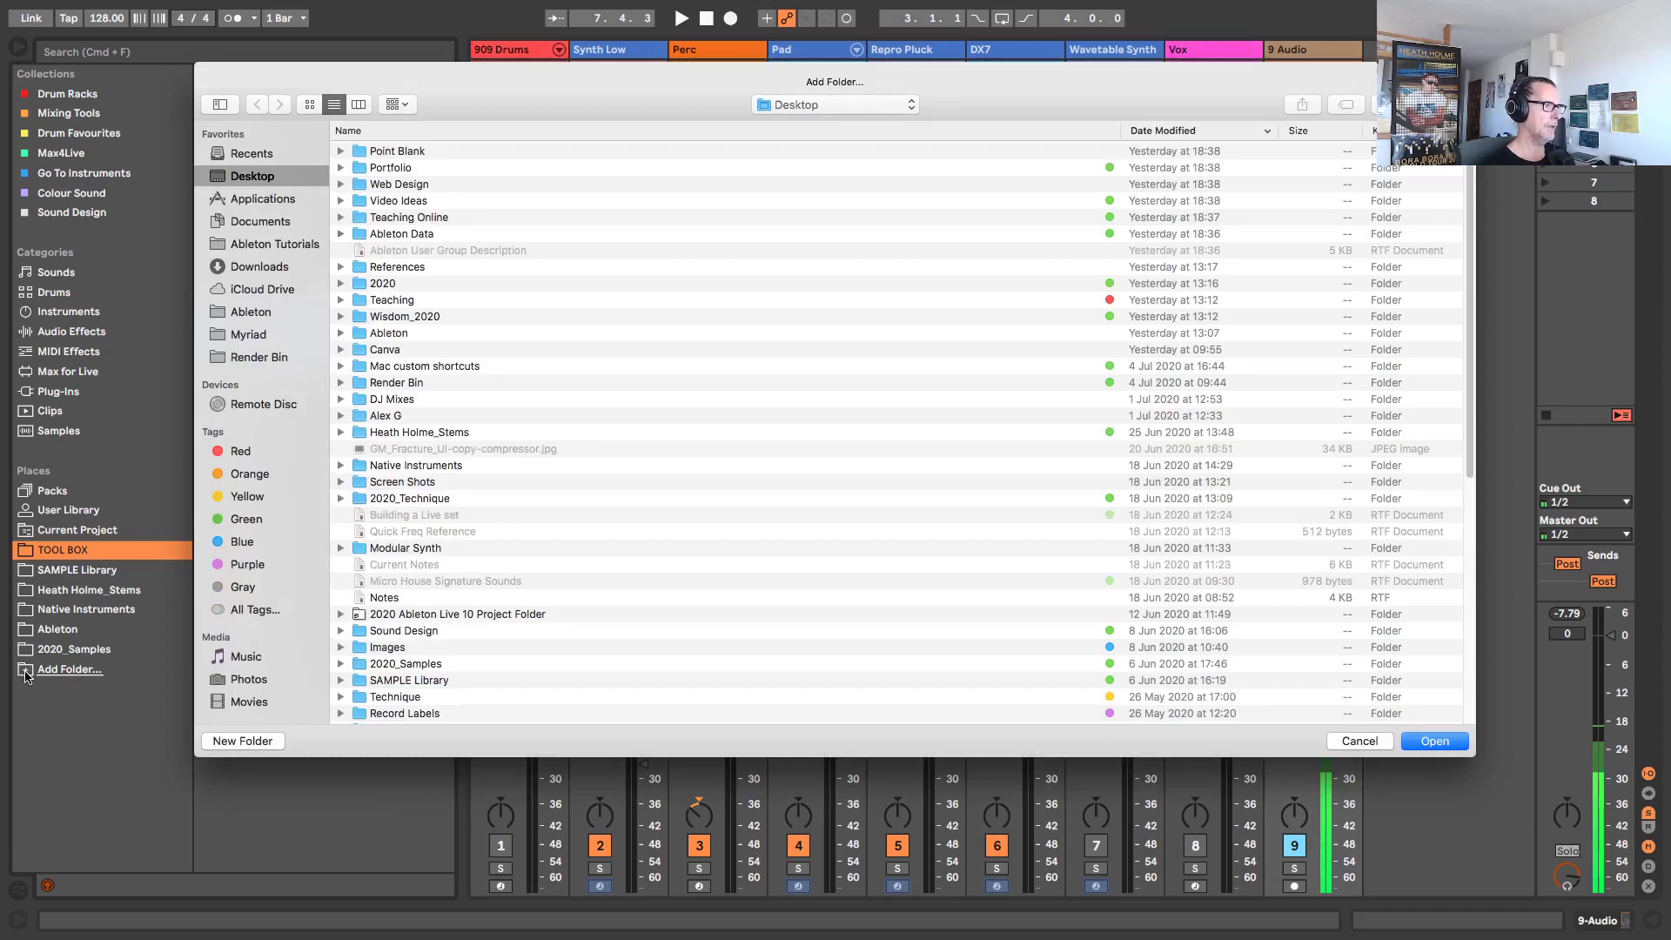
pyautogui.scroll(-5, 482, 488)
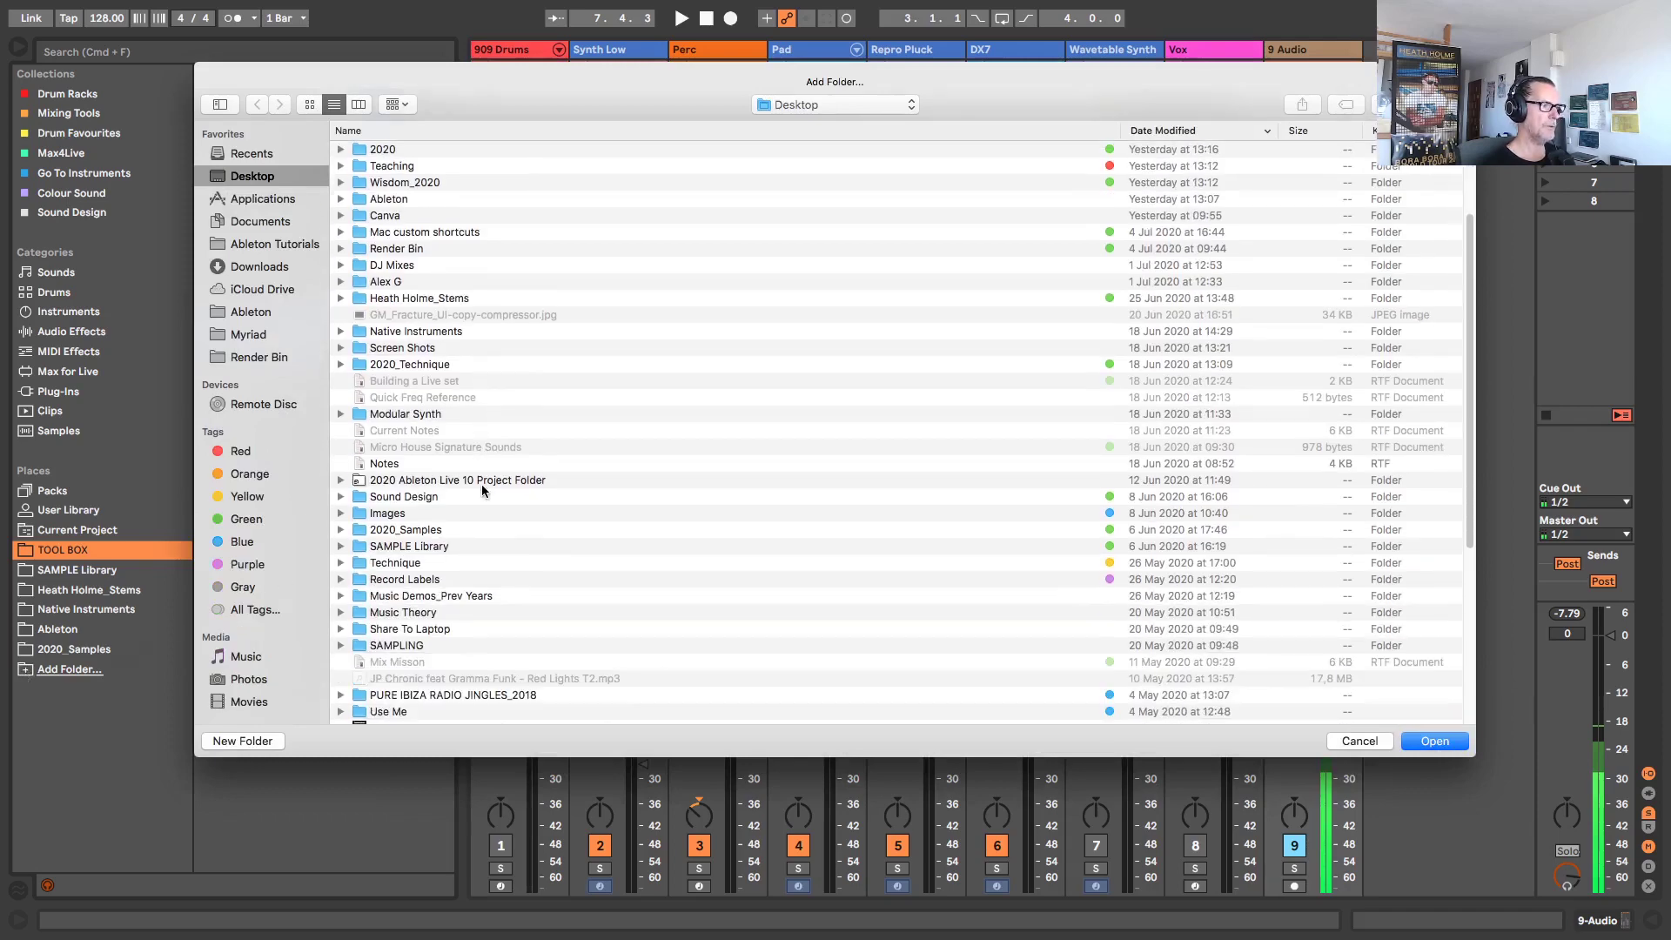
pyautogui.click(451, 480)
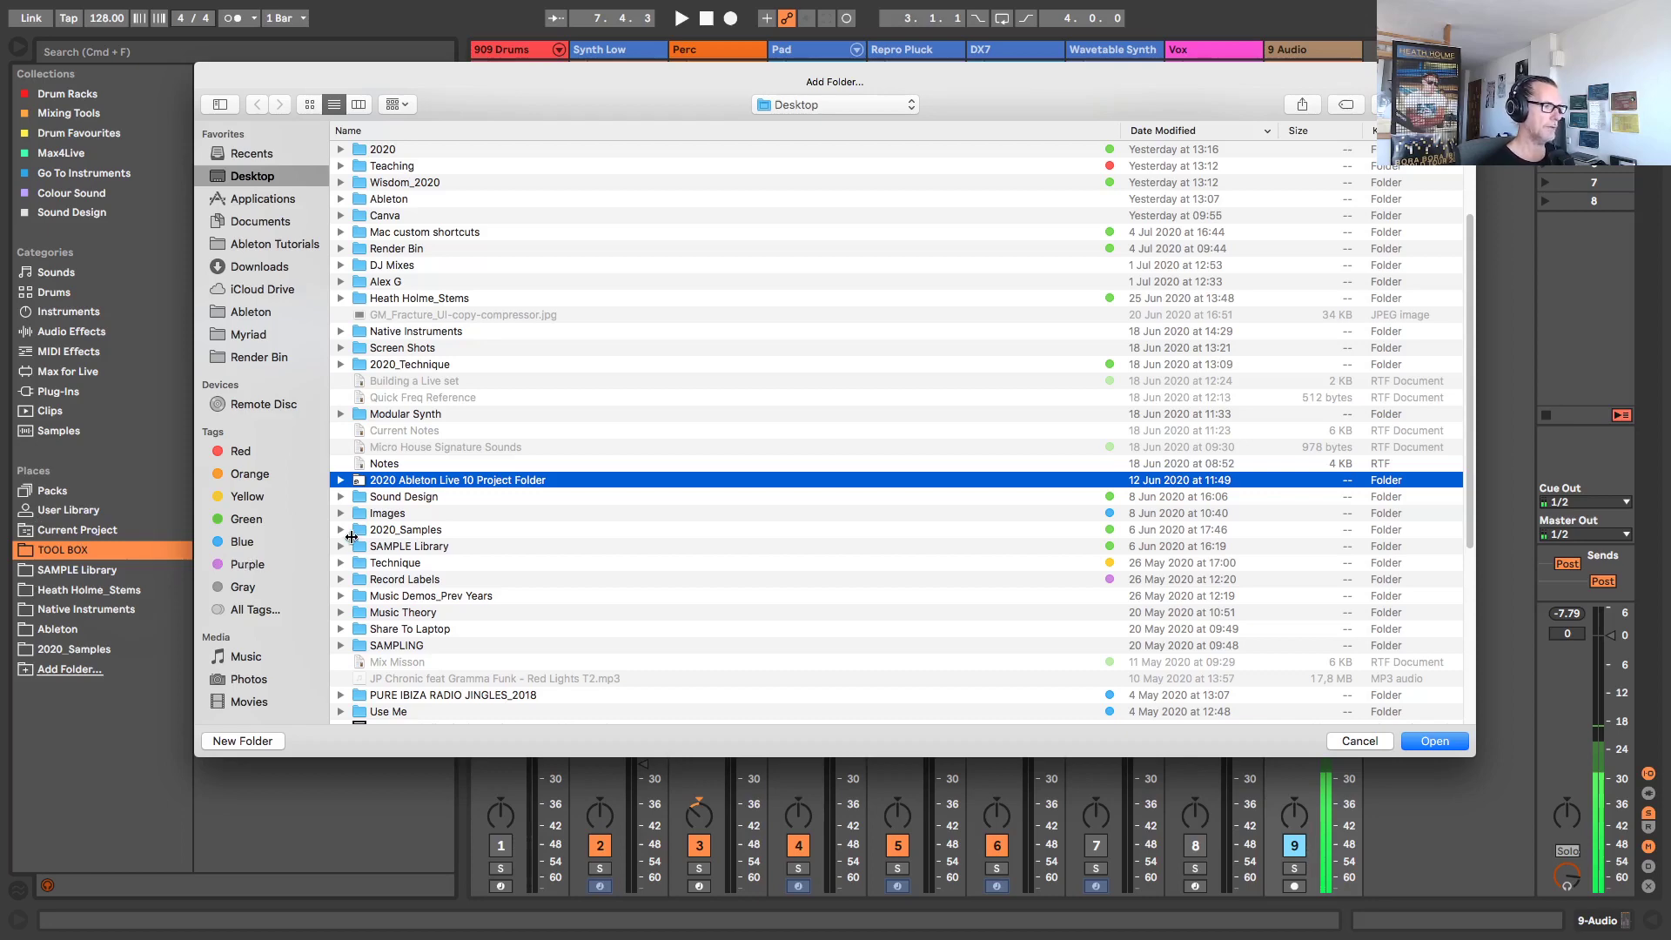
pyautogui.click(341, 481)
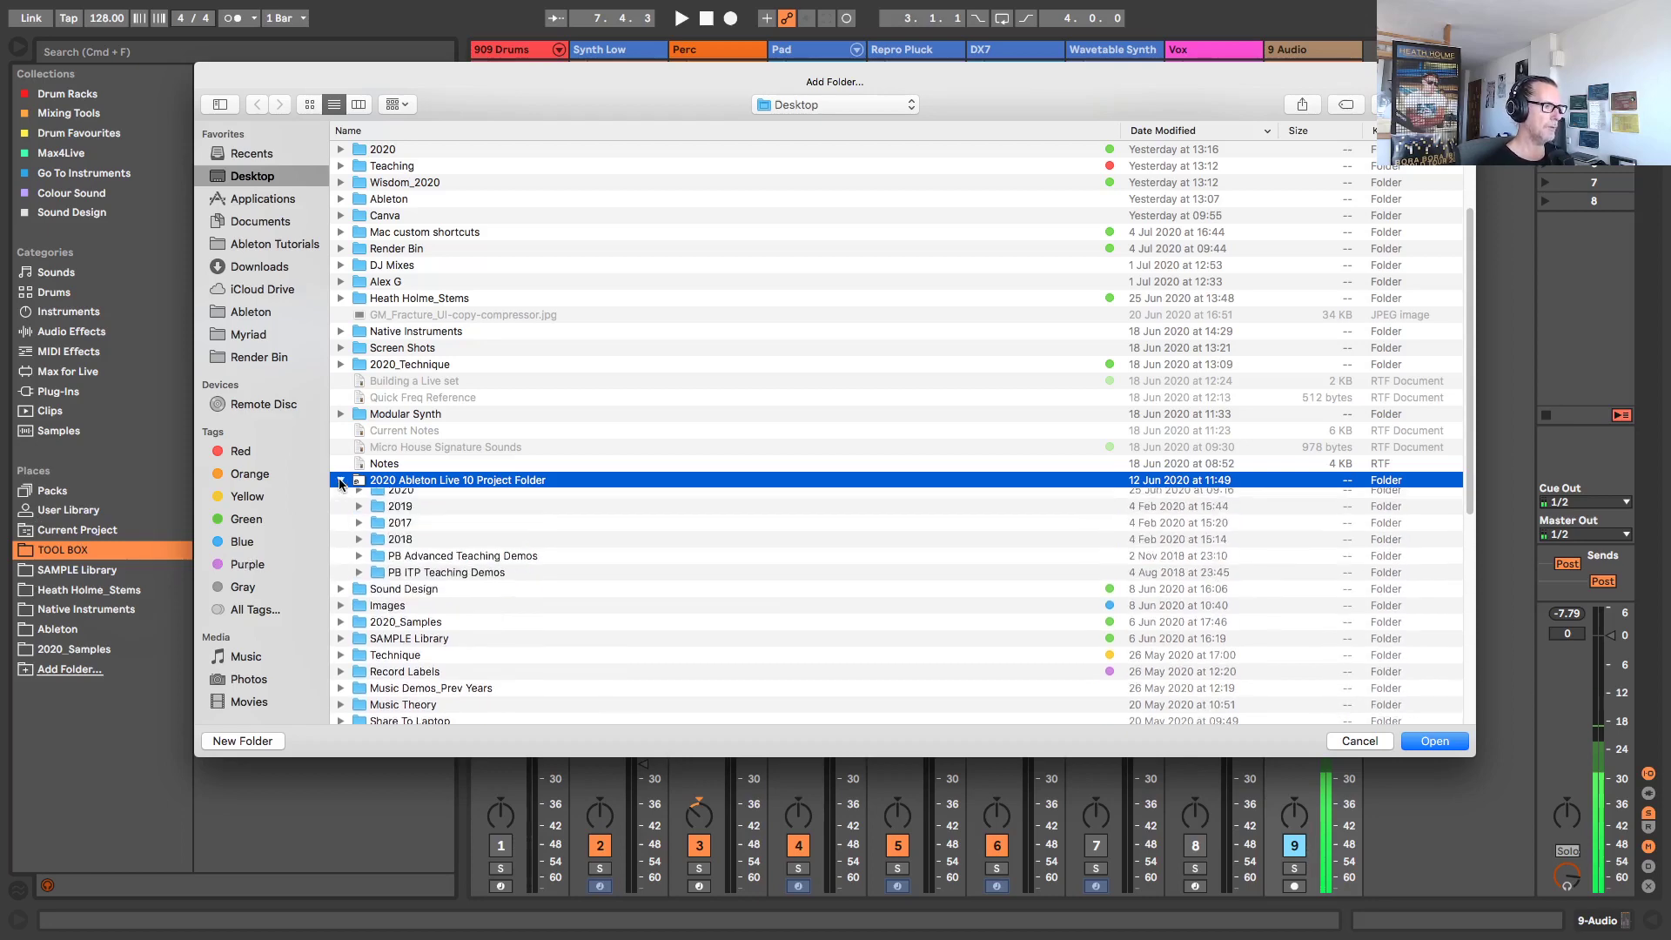
pyautogui.click(397, 514)
pyautogui.click(359, 513)
pyautogui.click(421, 531)
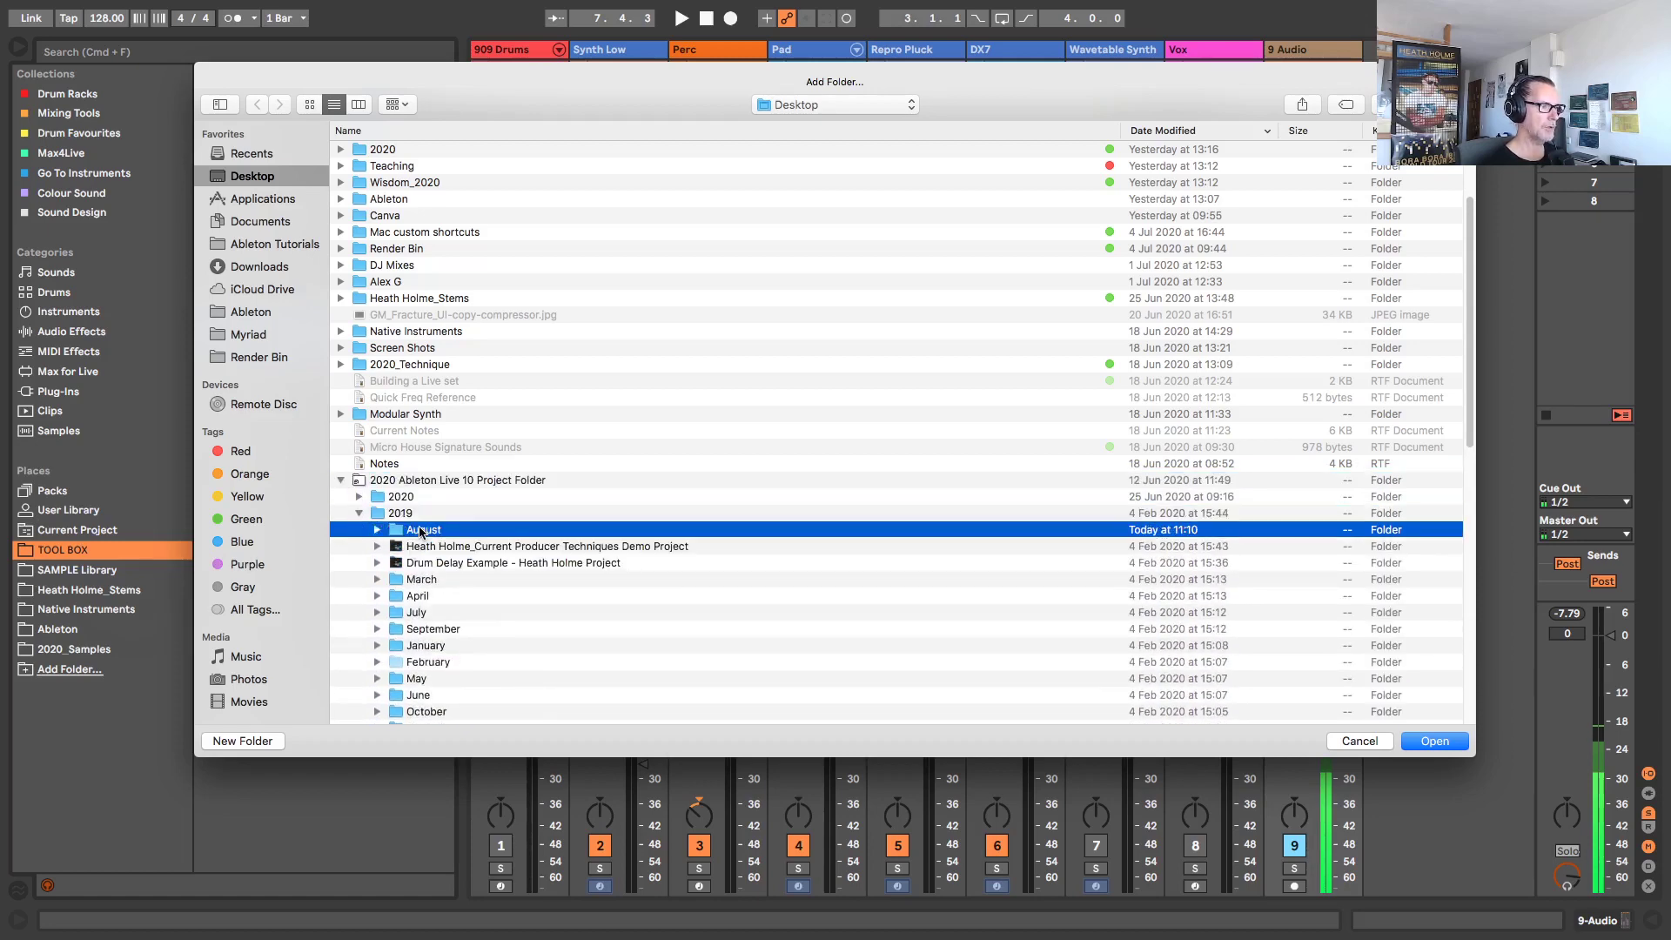
pyautogui.click(1446, 745)
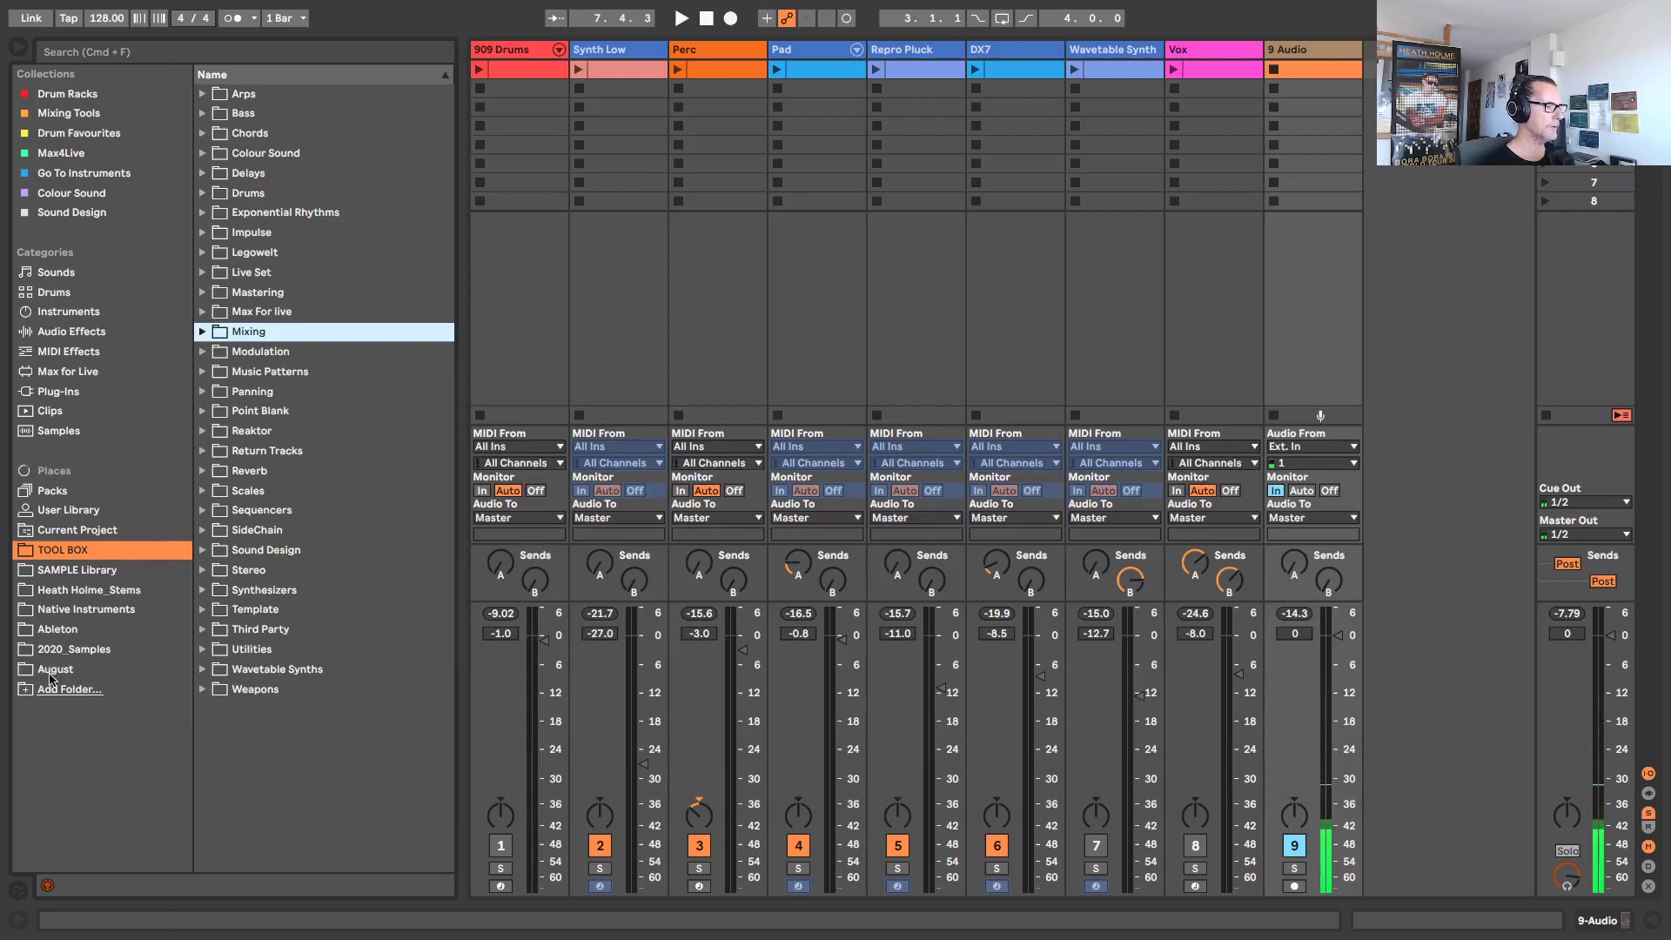
pyautogui.click(55, 670)
pyautogui.moveTo(458, 141); pyautogui.dragTo(515, 141)
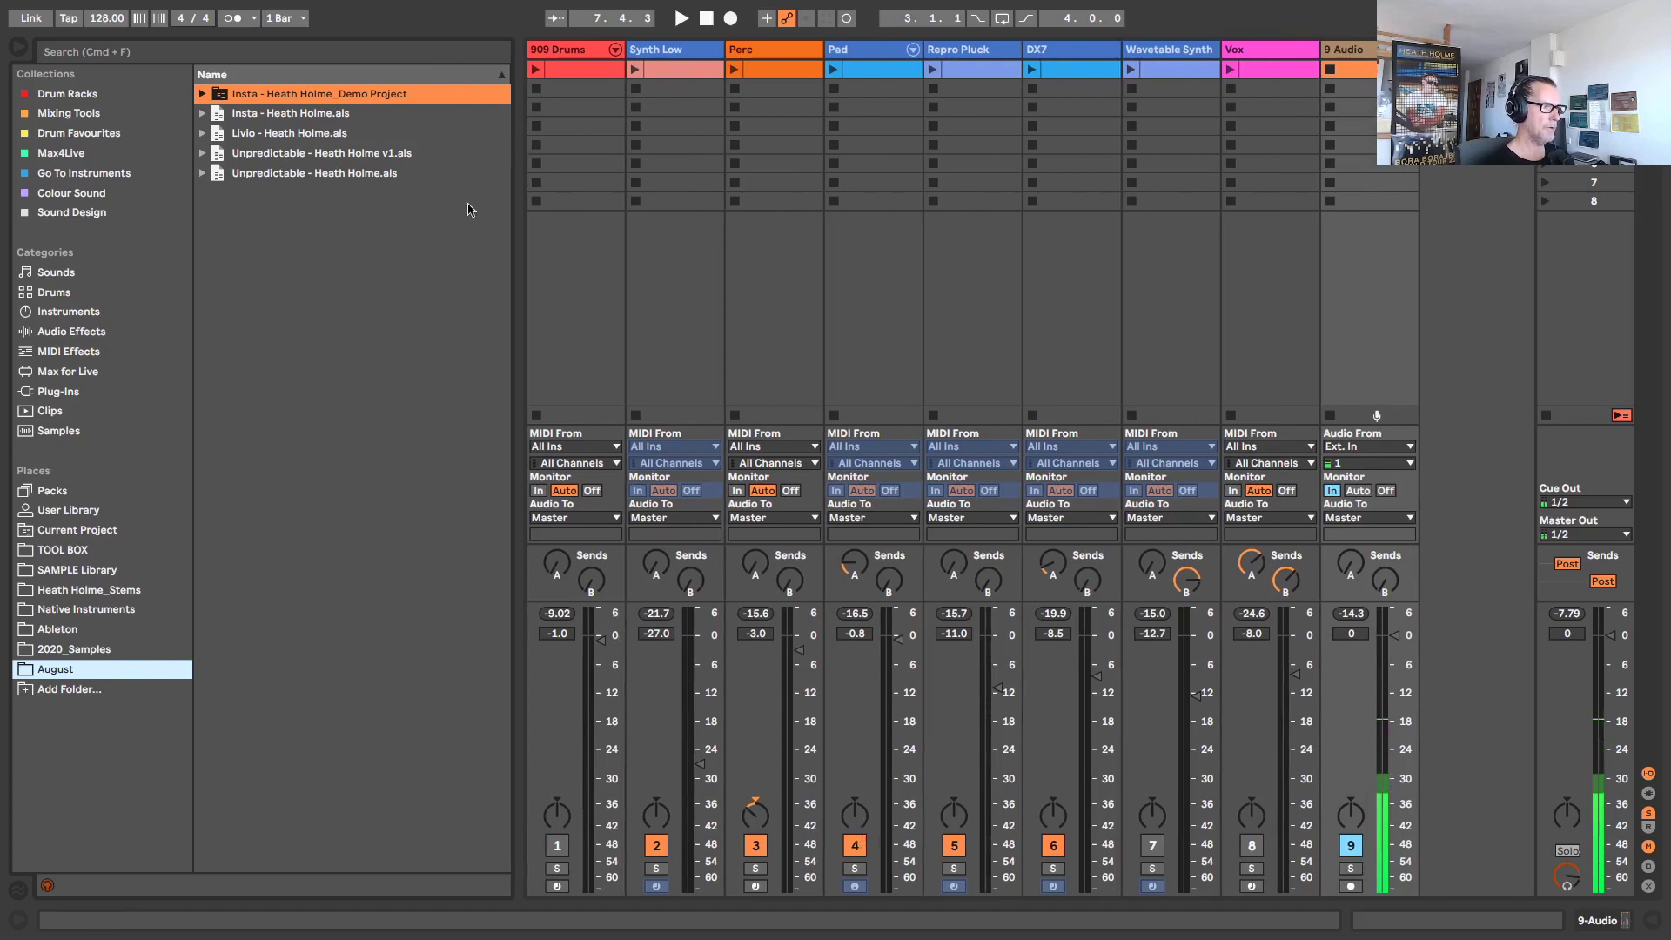
pyautogui.moveTo(514, 114); pyautogui.dragTo(432, 111)
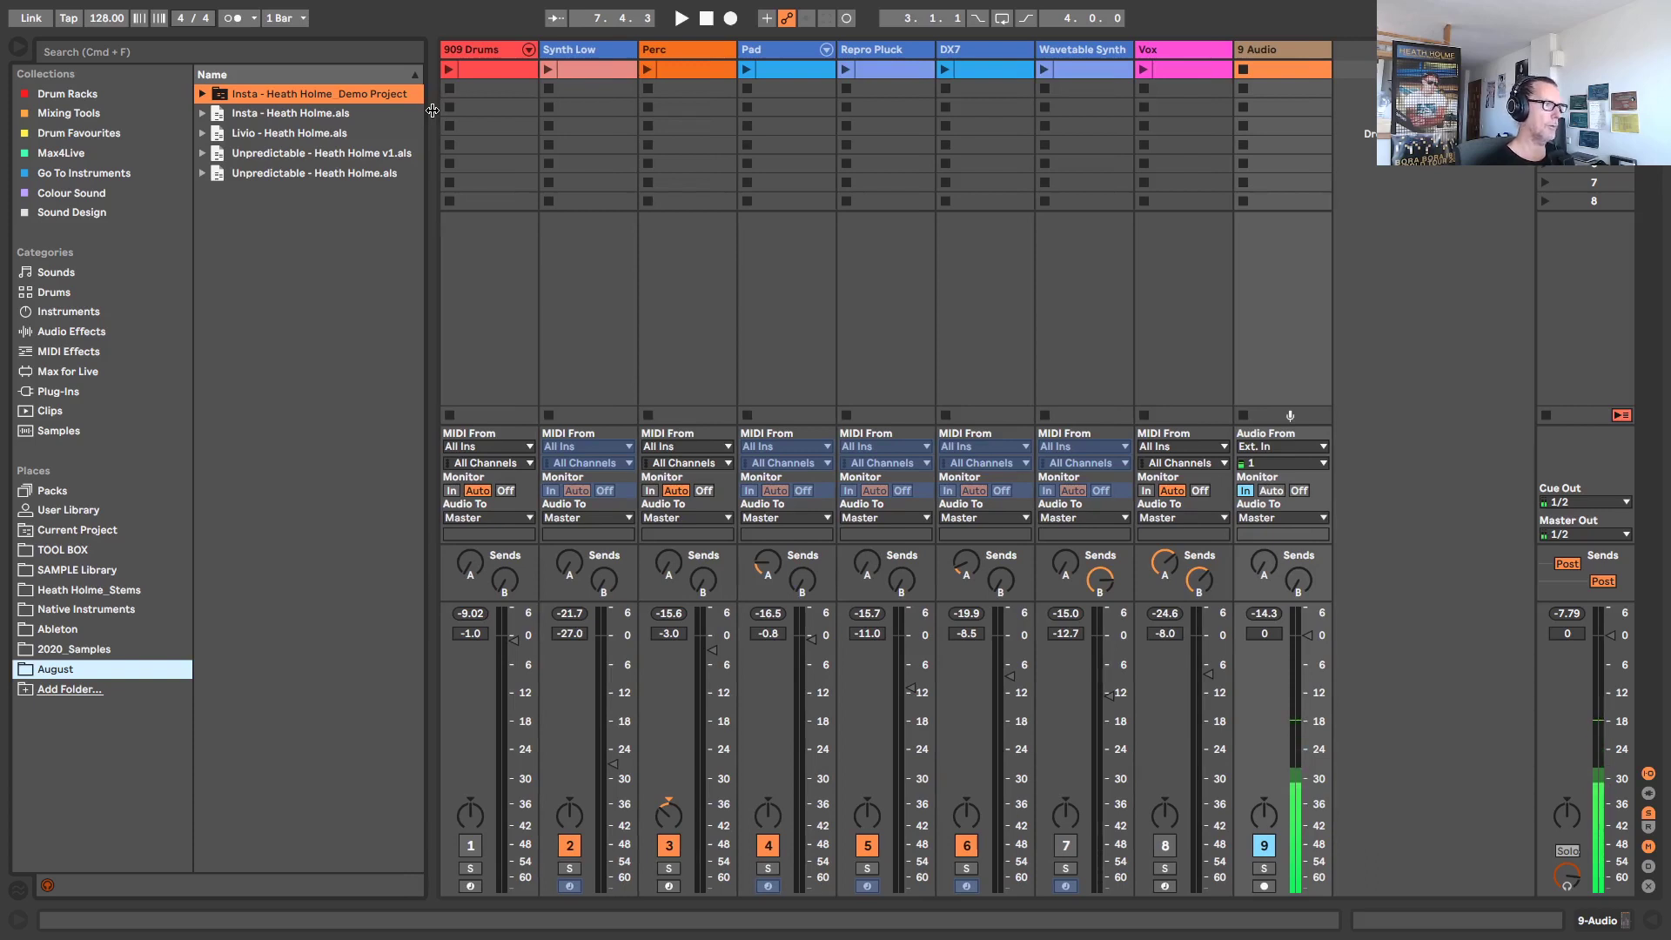
pyautogui.click(202, 93)
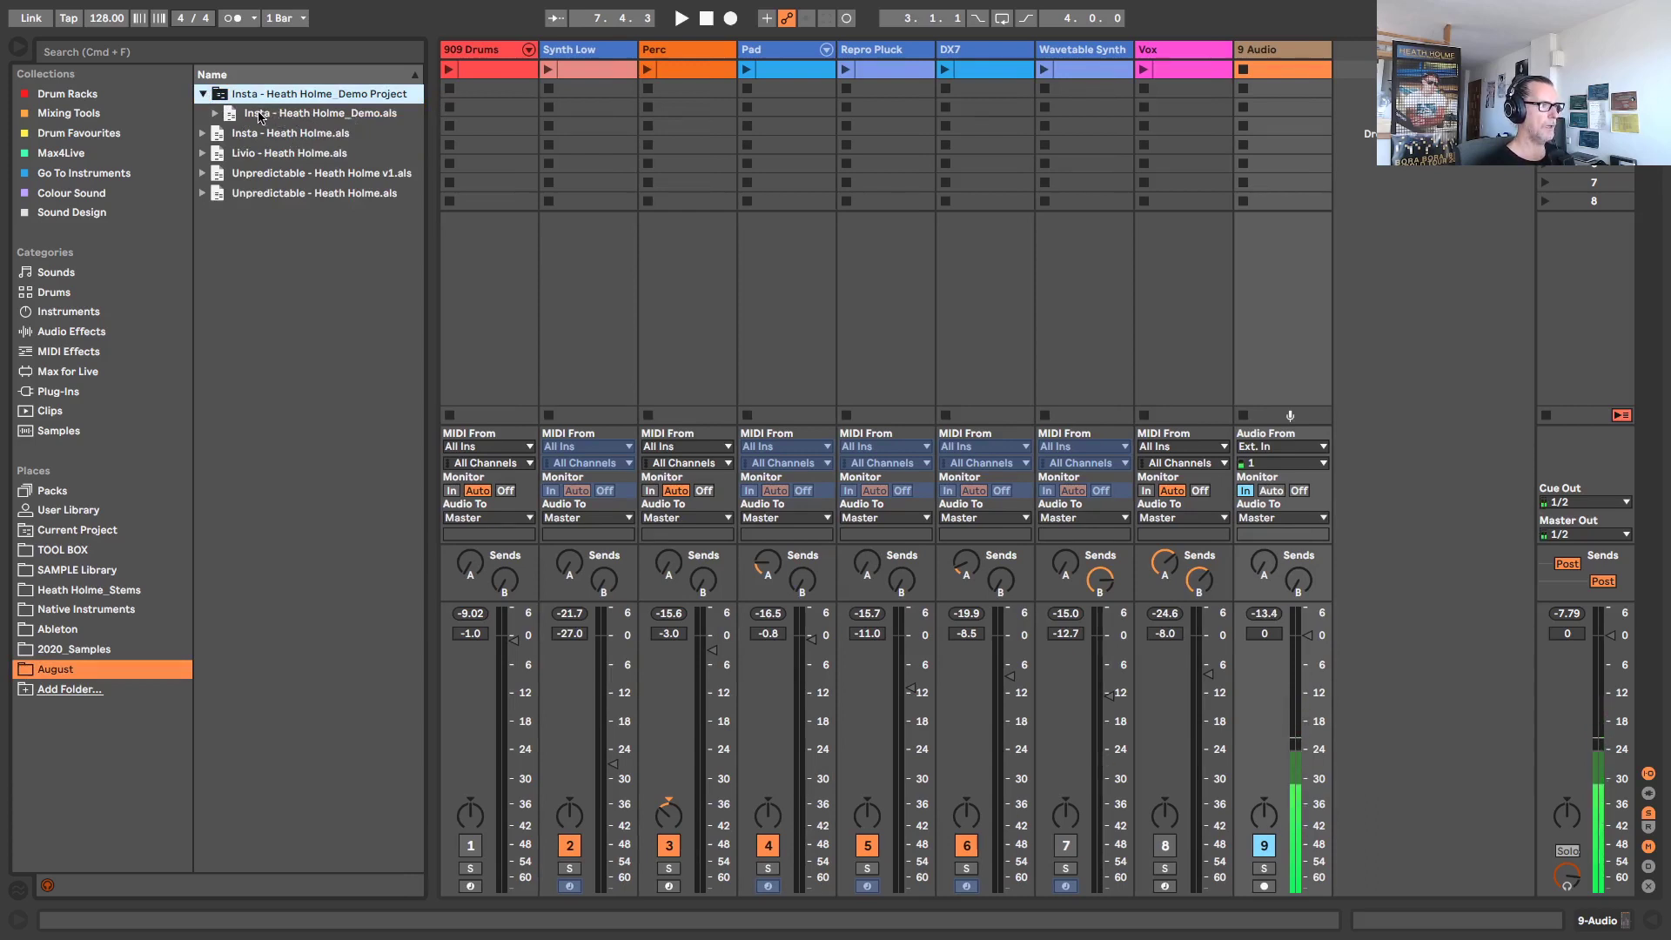
pyautogui.moveTo(259, 116); pyautogui.dragTo(1347, 83)
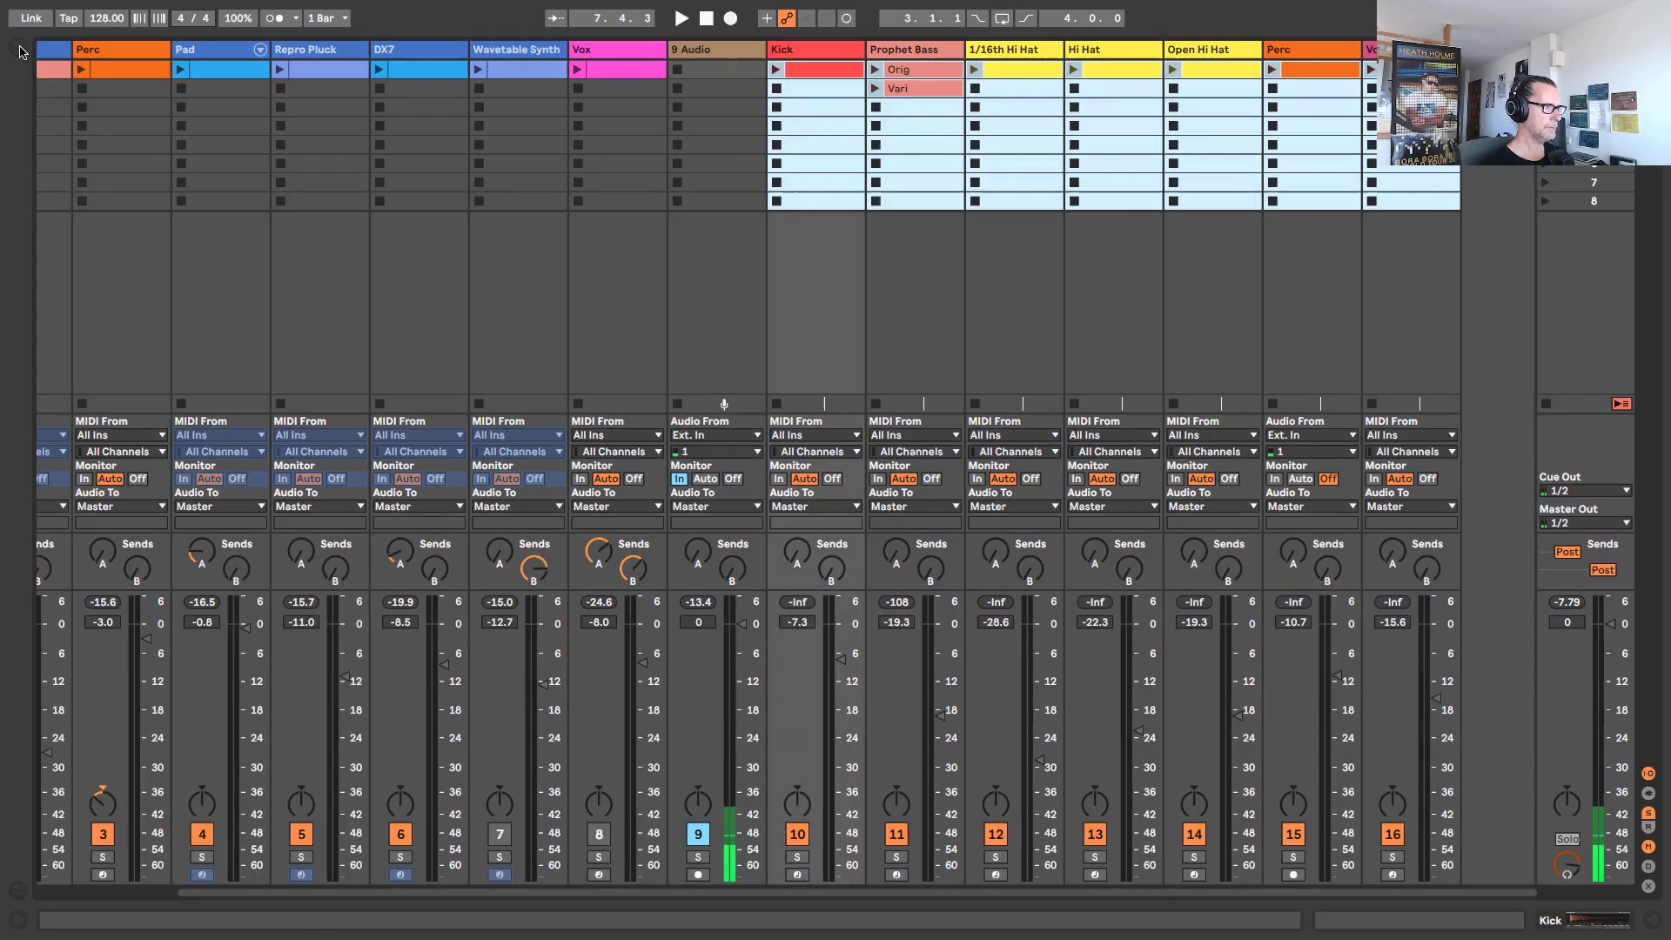
pyautogui.click(17, 45)
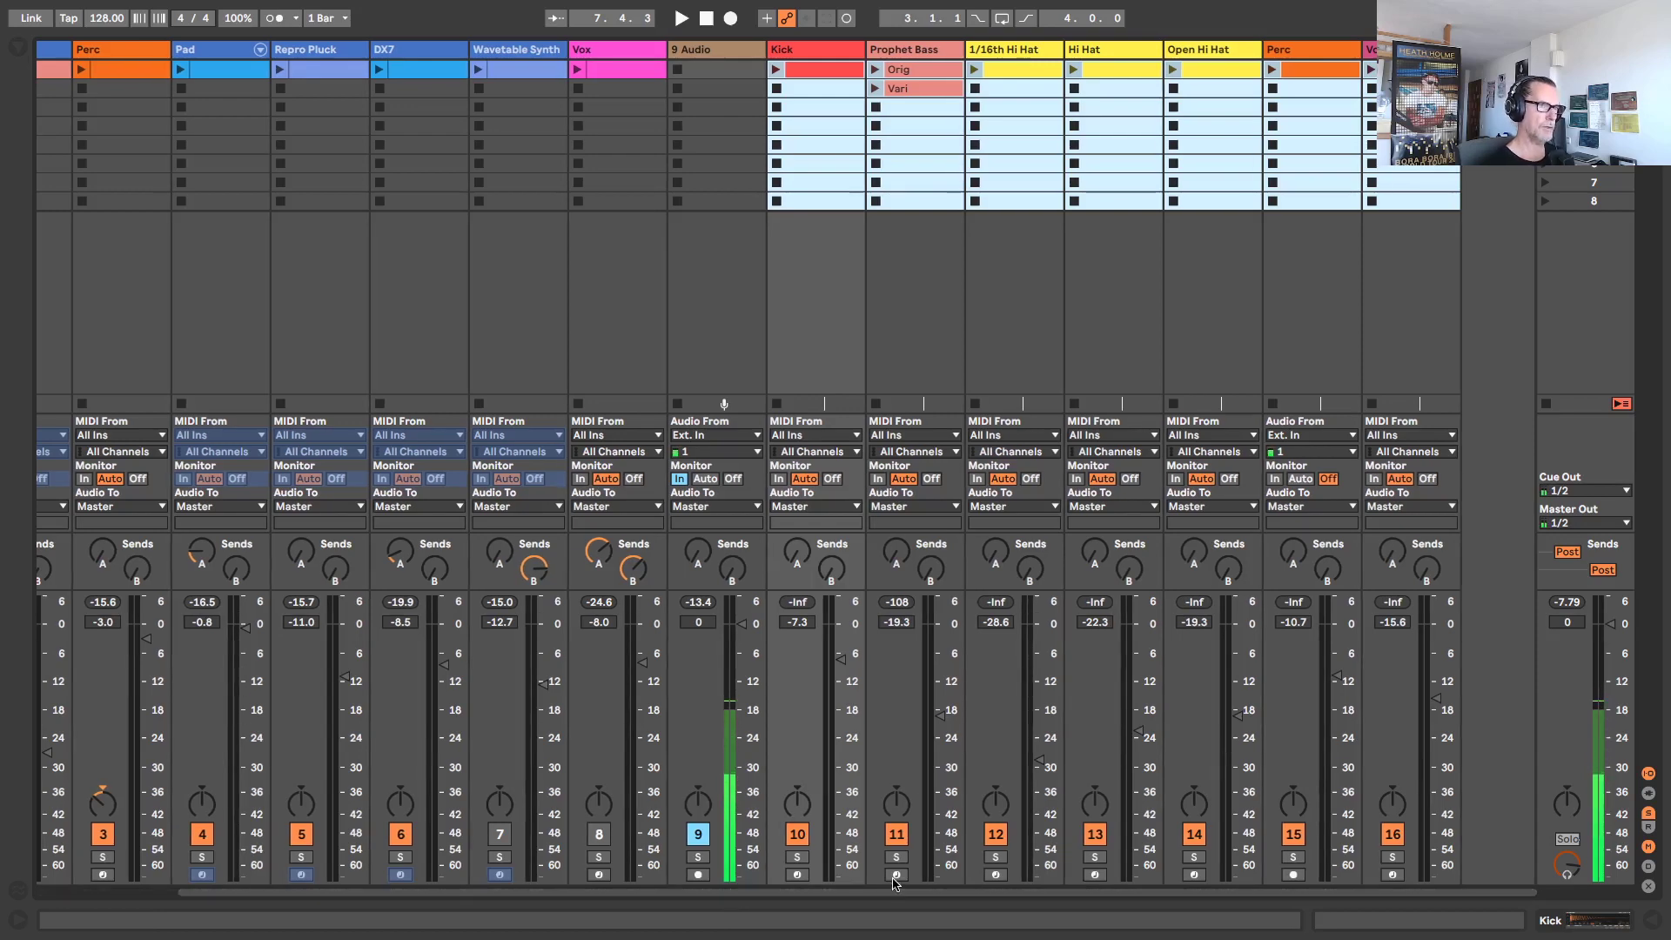
pyautogui.moveTo(795, 894); pyautogui.dragTo(453, 876)
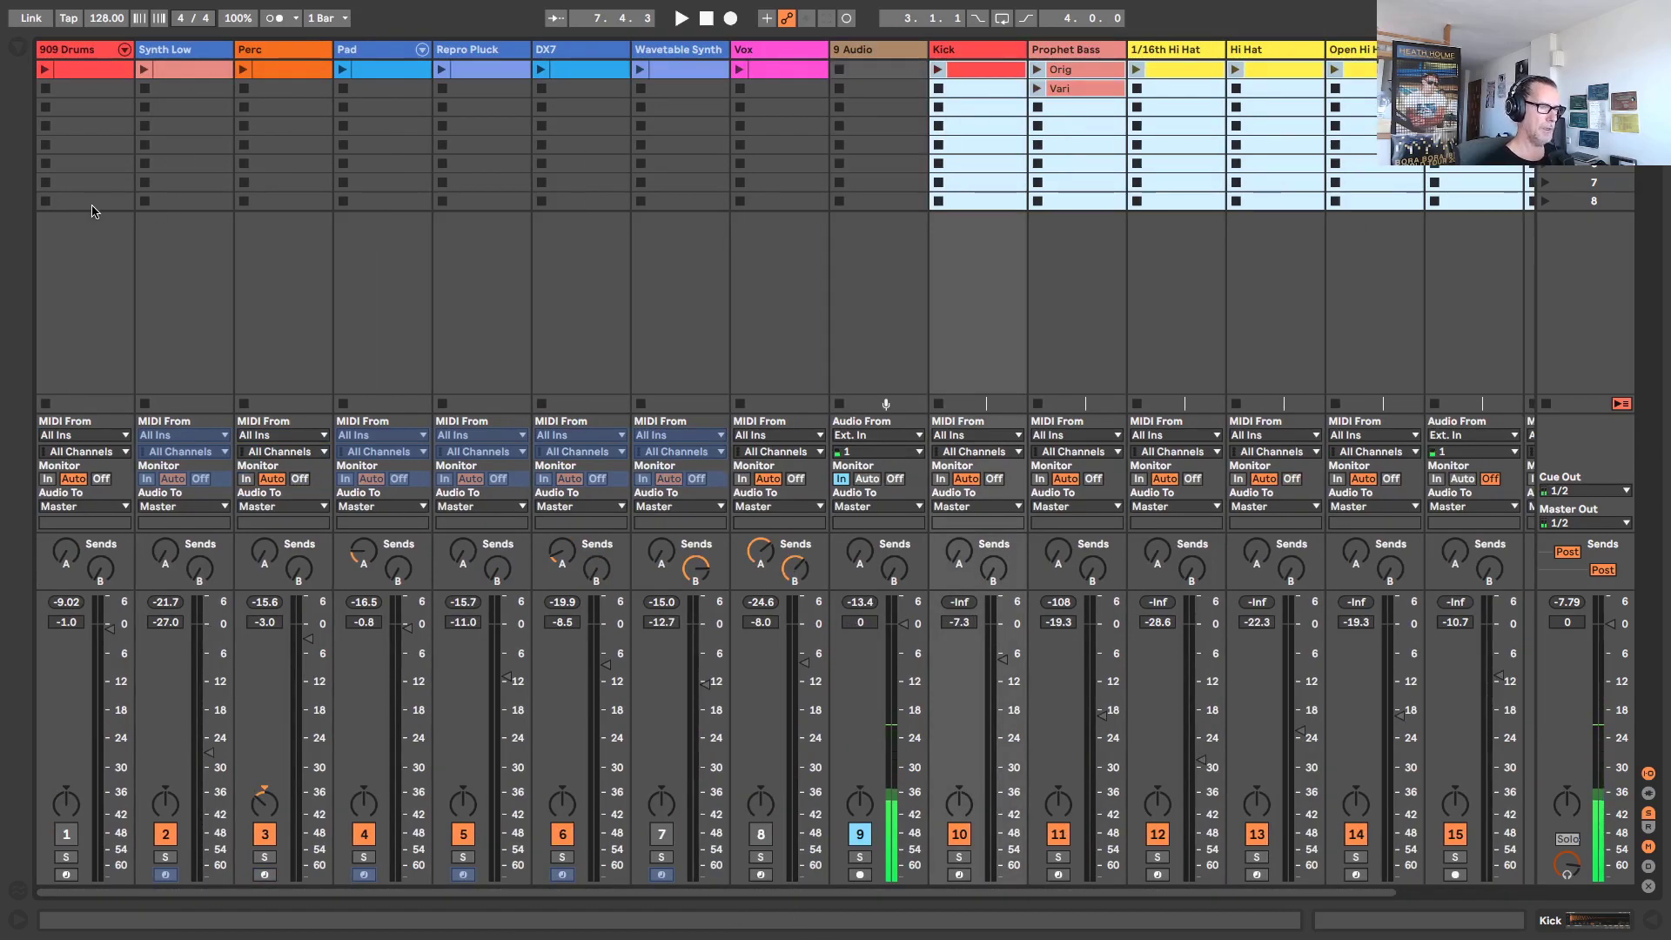
# Delete the imported demo tracks and bring the browser back, slightly wider
pyautogui.press('Delete')
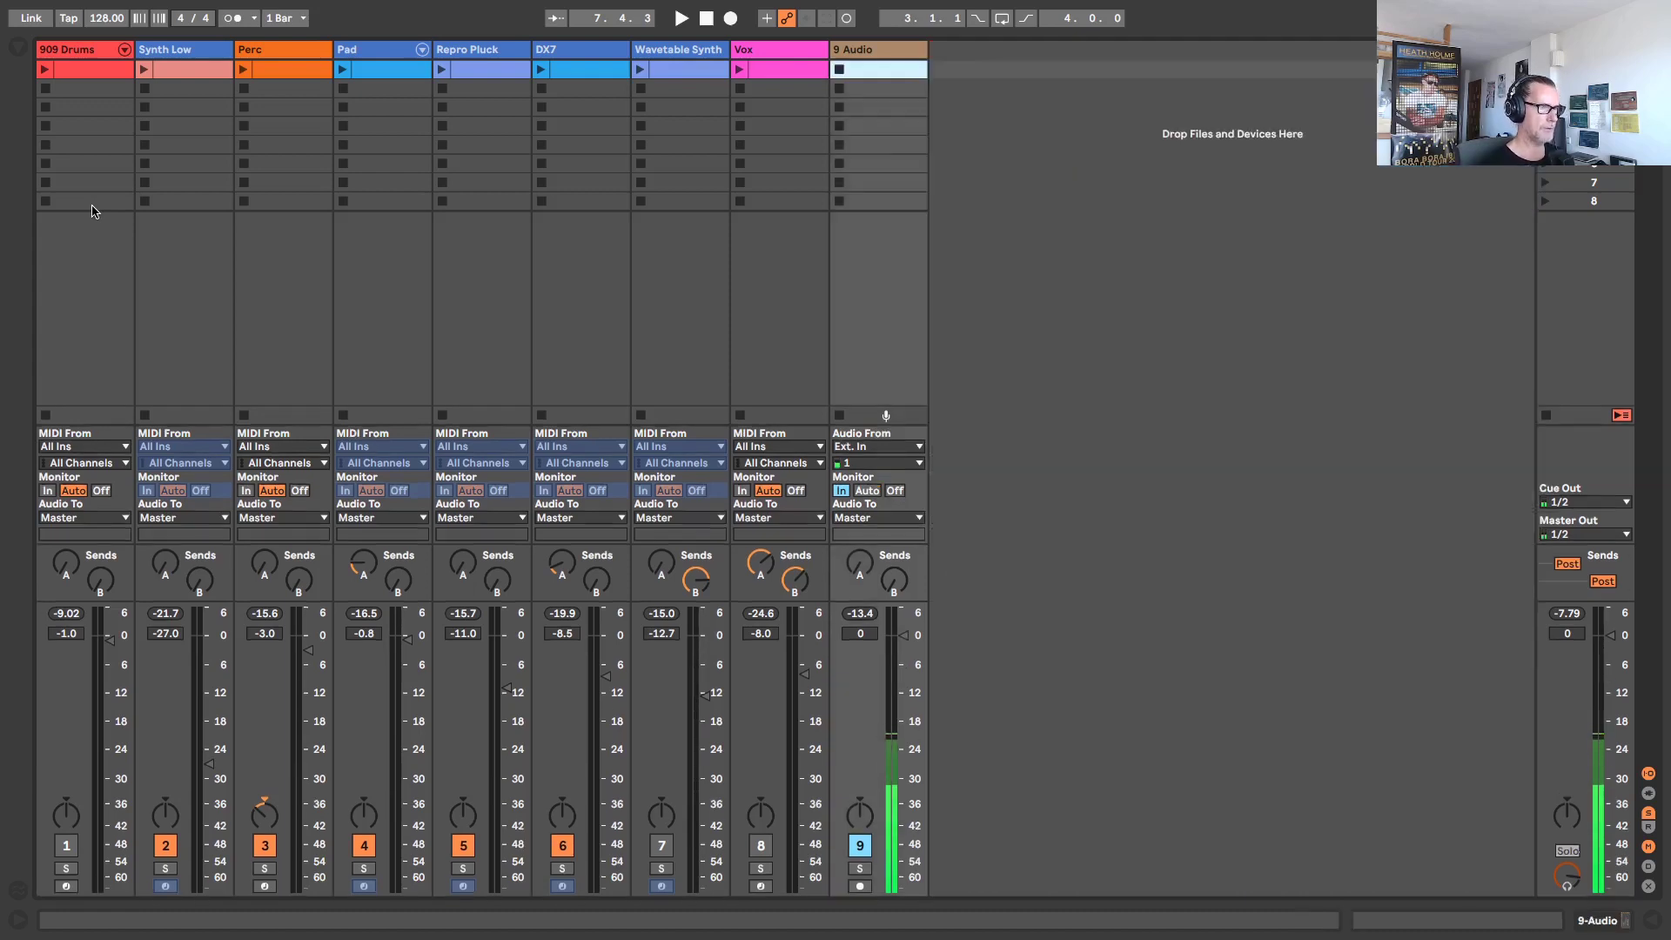
pyautogui.click(17, 48)
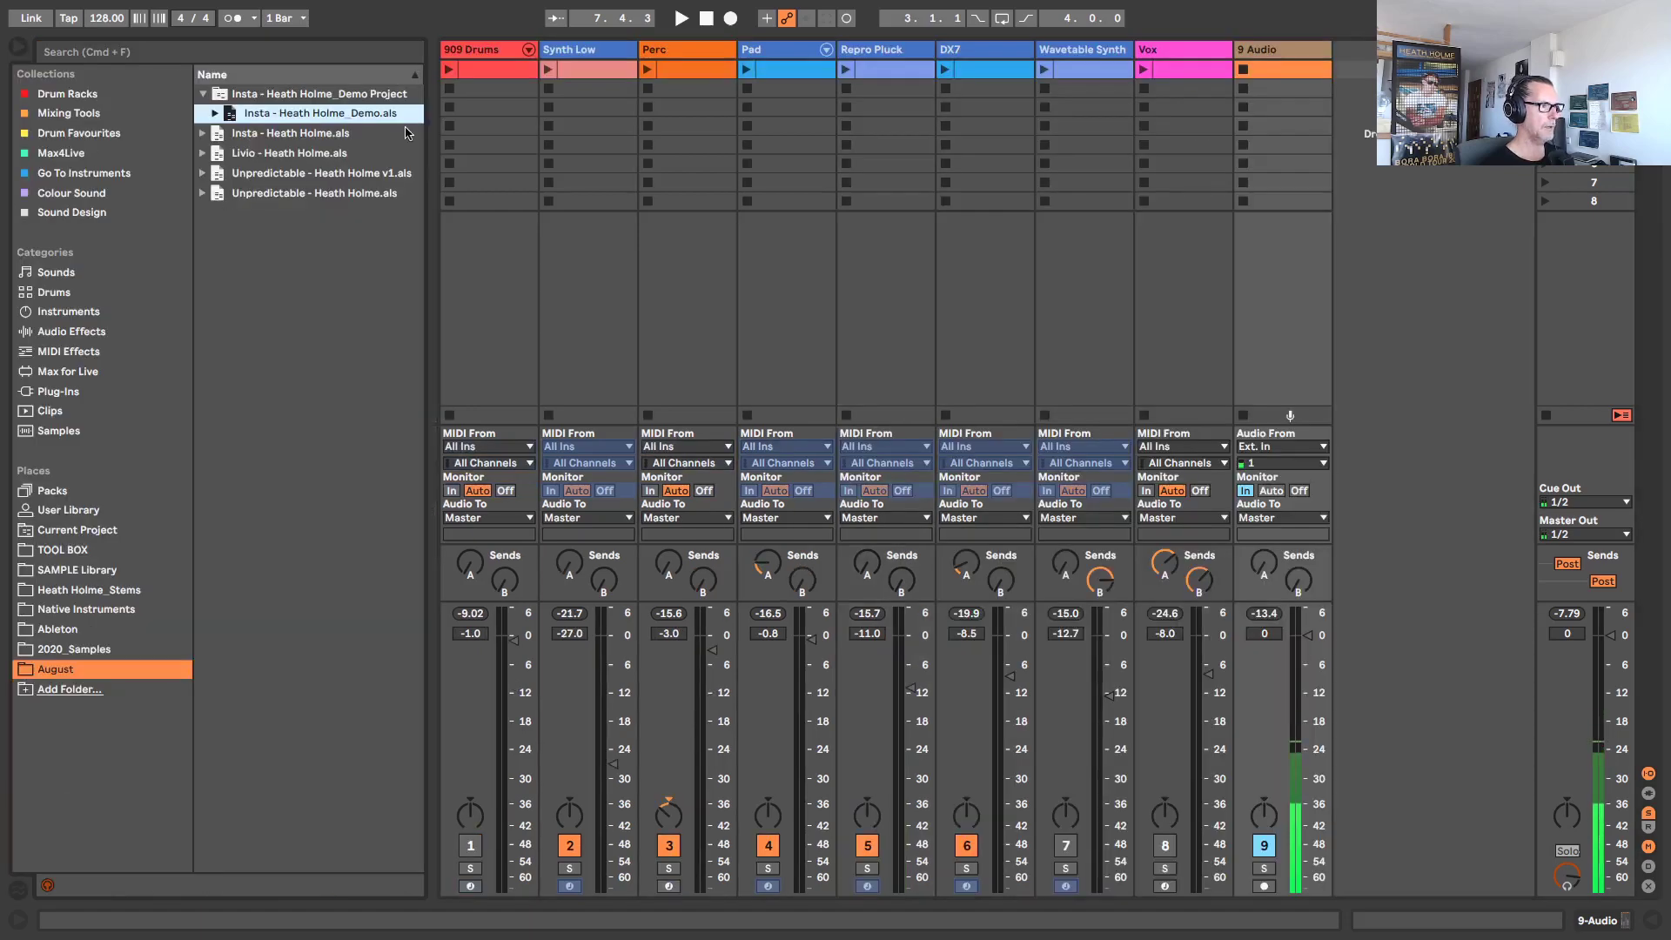
pyautogui.moveTo(427, 125); pyautogui.dragTo(449, 126)
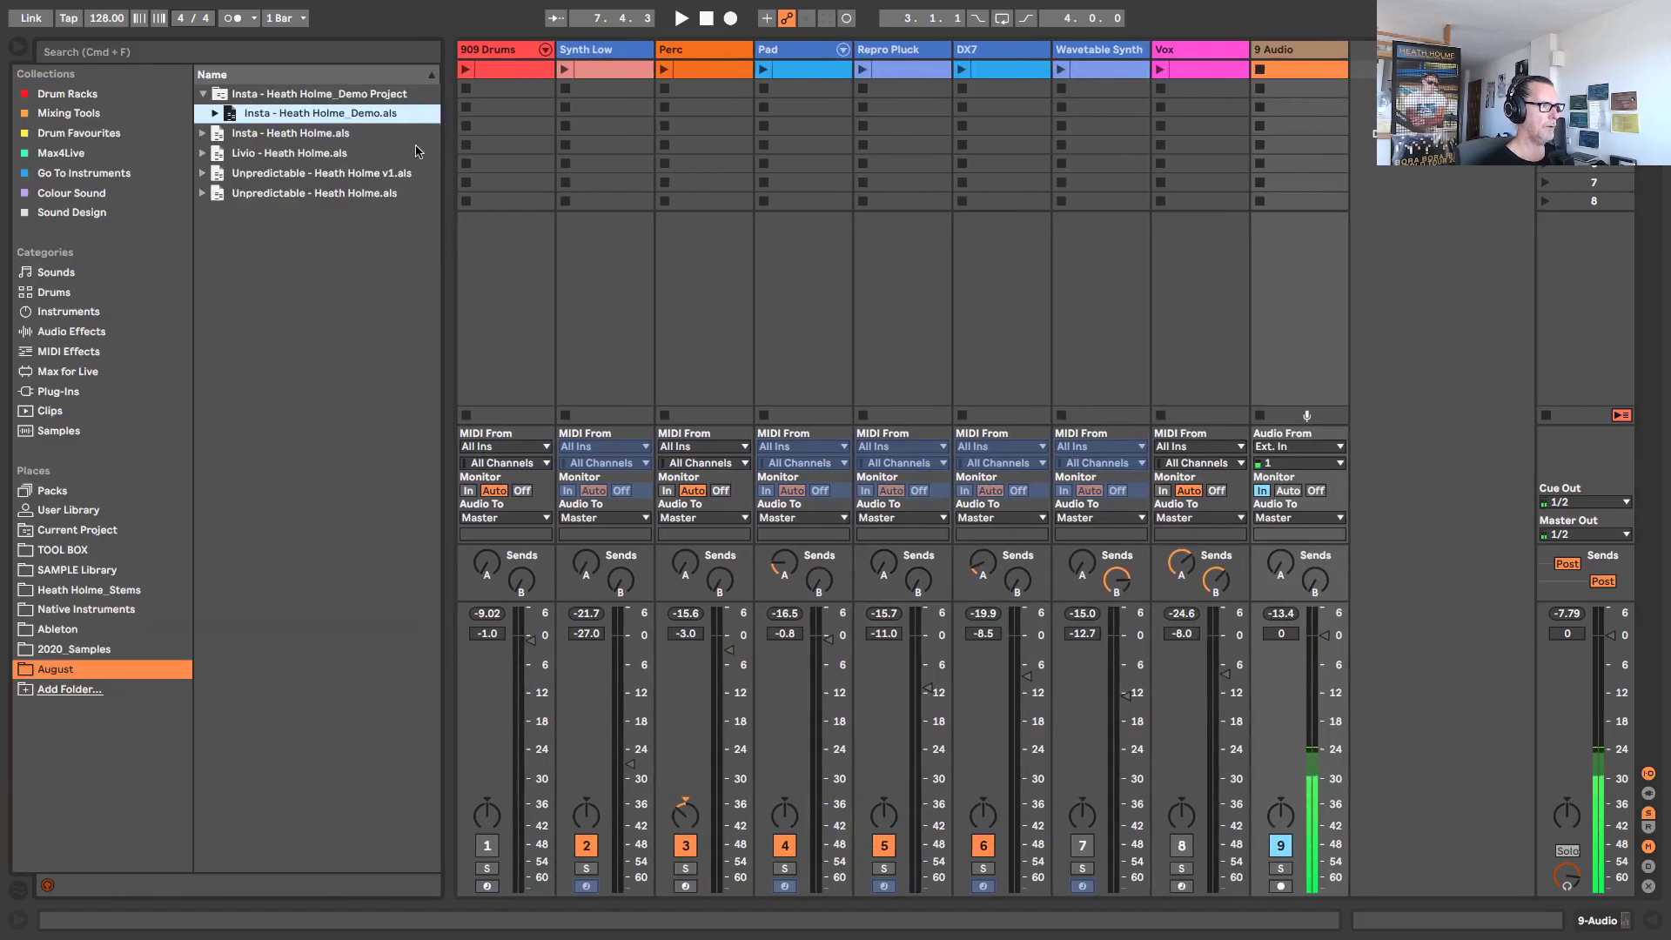
# Add only the demo set's Kick track to the session as track 10
pyautogui.click(214, 113)
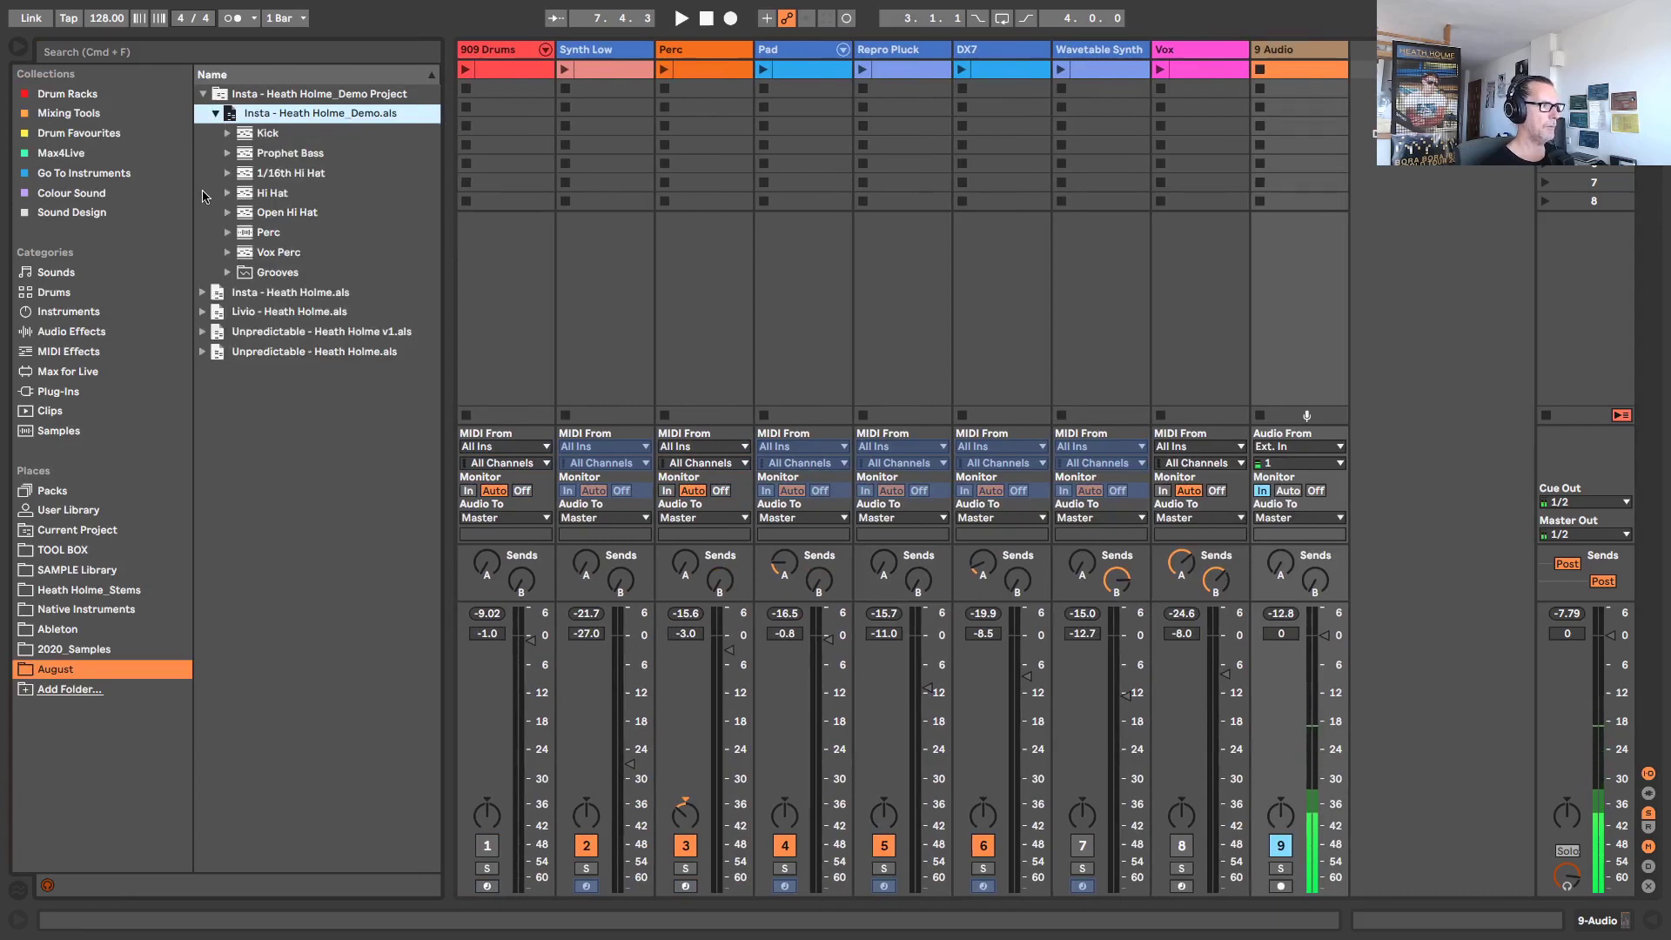
pyautogui.click(262, 135)
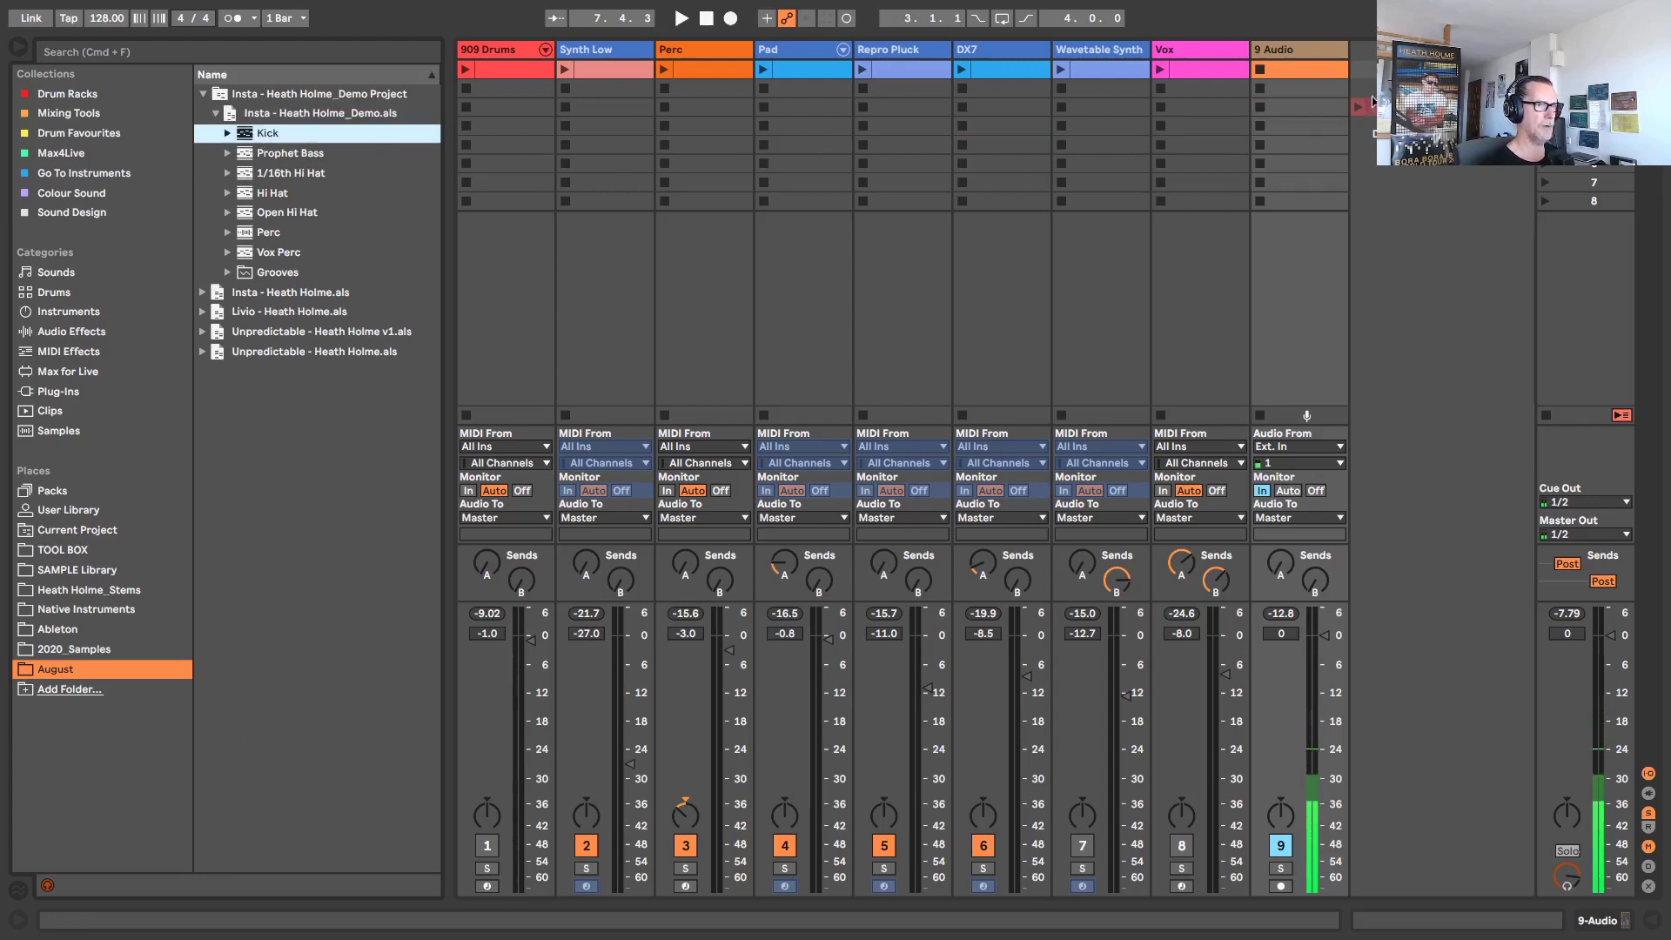
pyautogui.moveTo(1328, 68); pyautogui.dragTo(1338, 129)
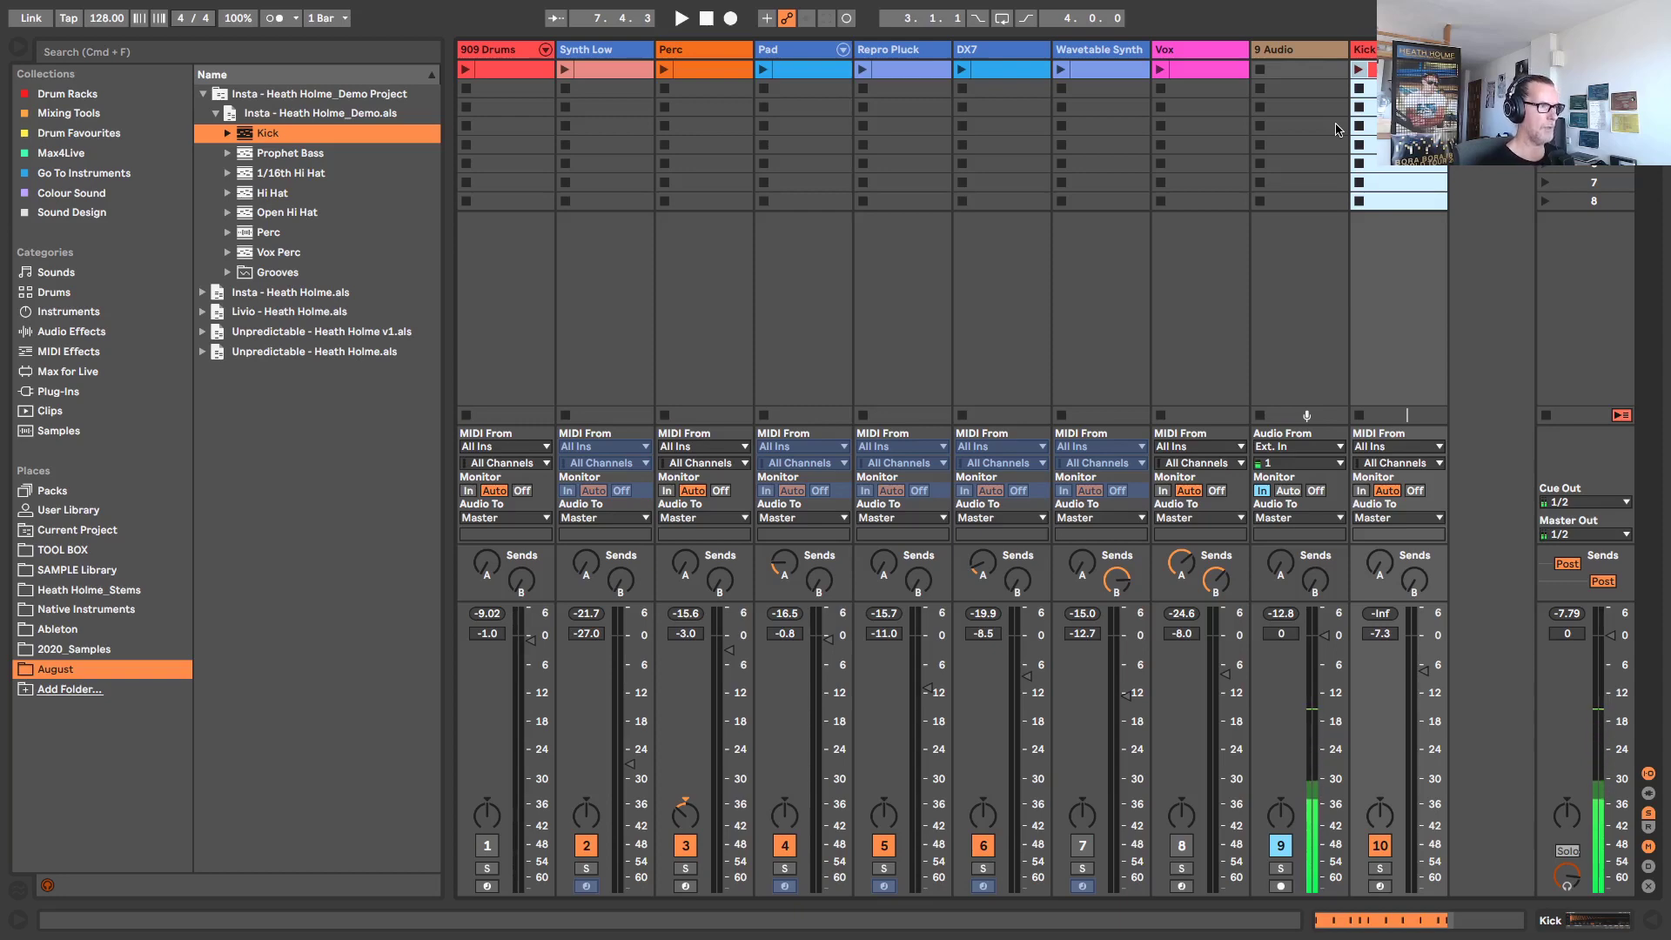
# Remove the added Kick track and preview the N.N. clip inside the demo's Kick
pyautogui.press('Delete')
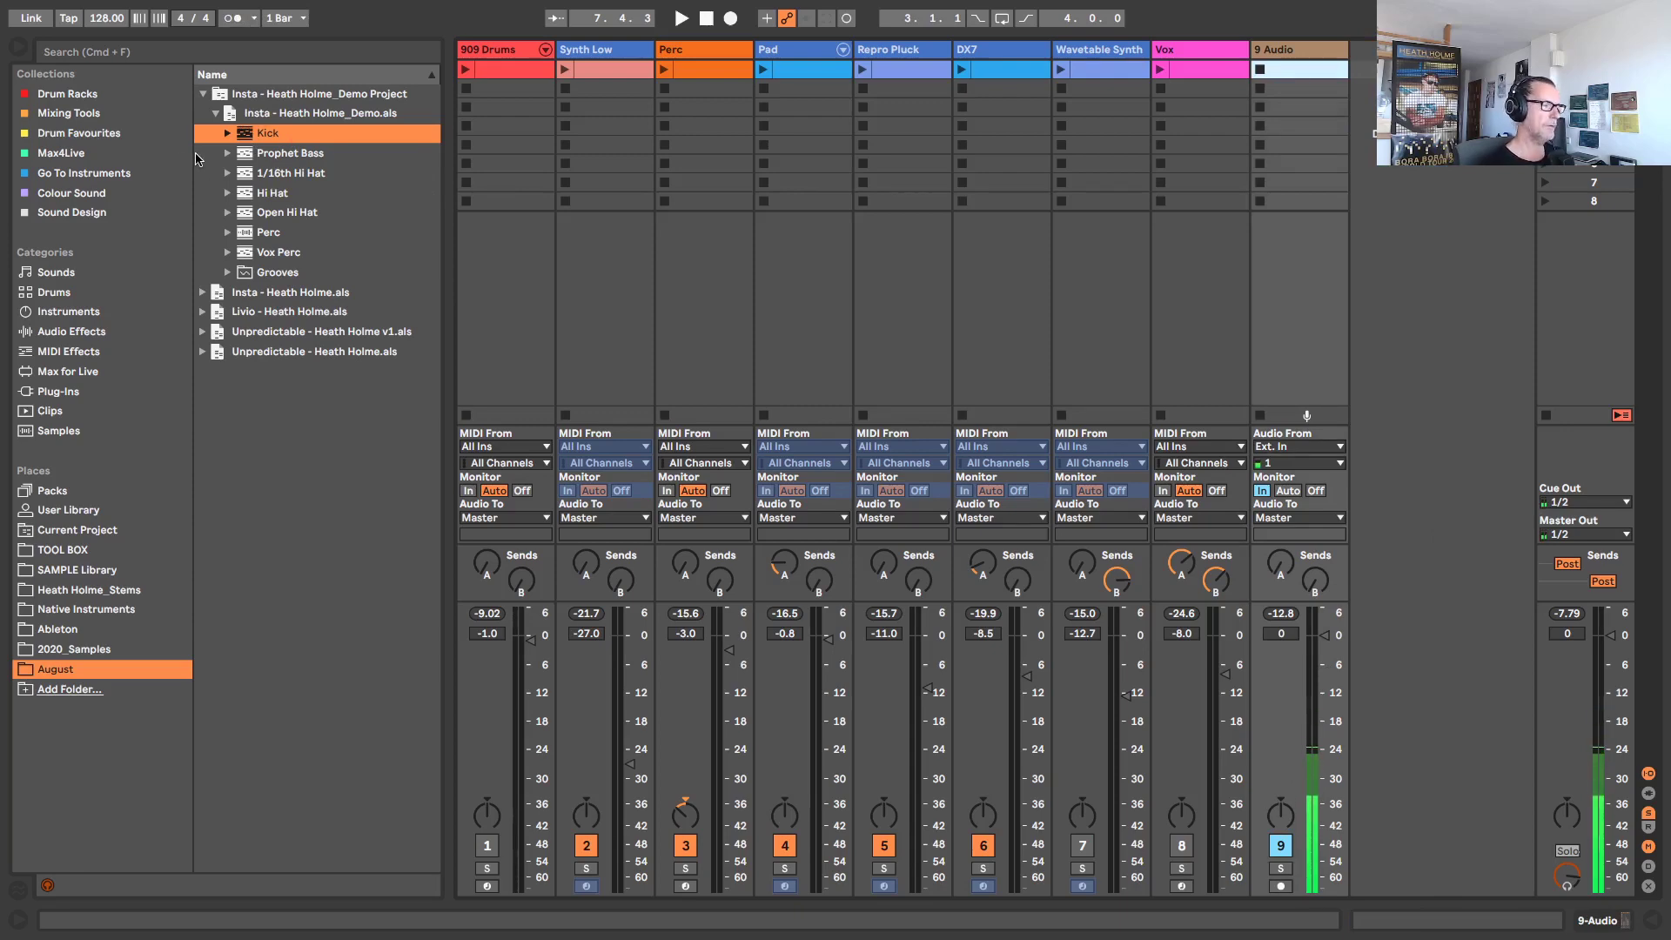
pyautogui.click(228, 133)
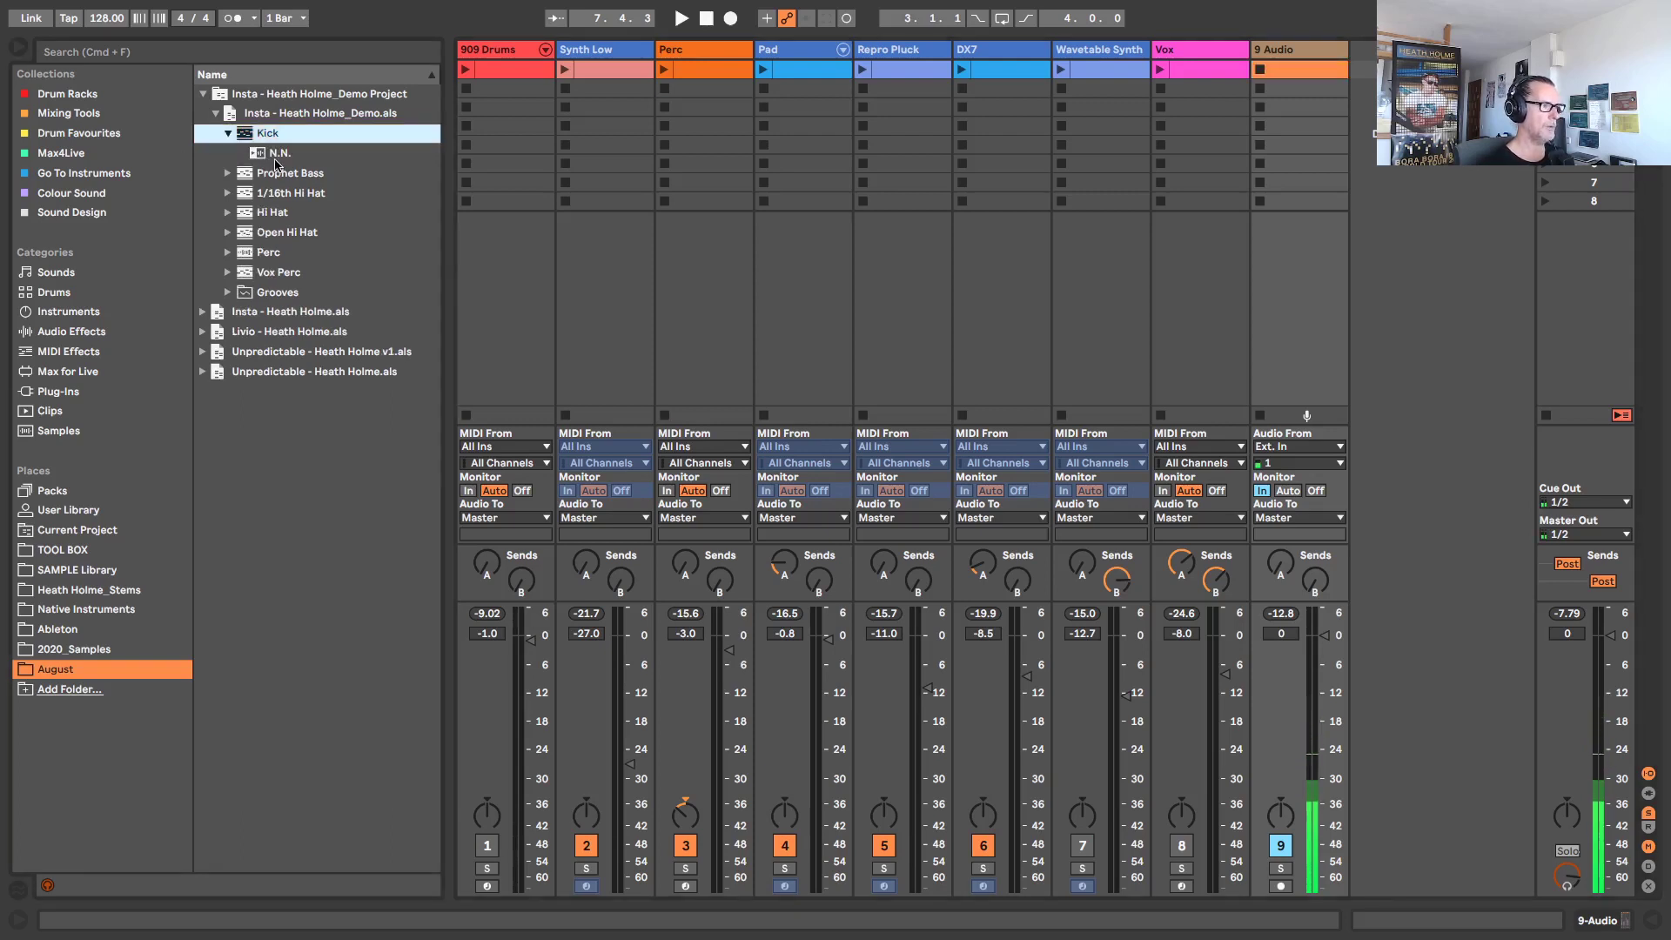
pyautogui.click(273, 155)
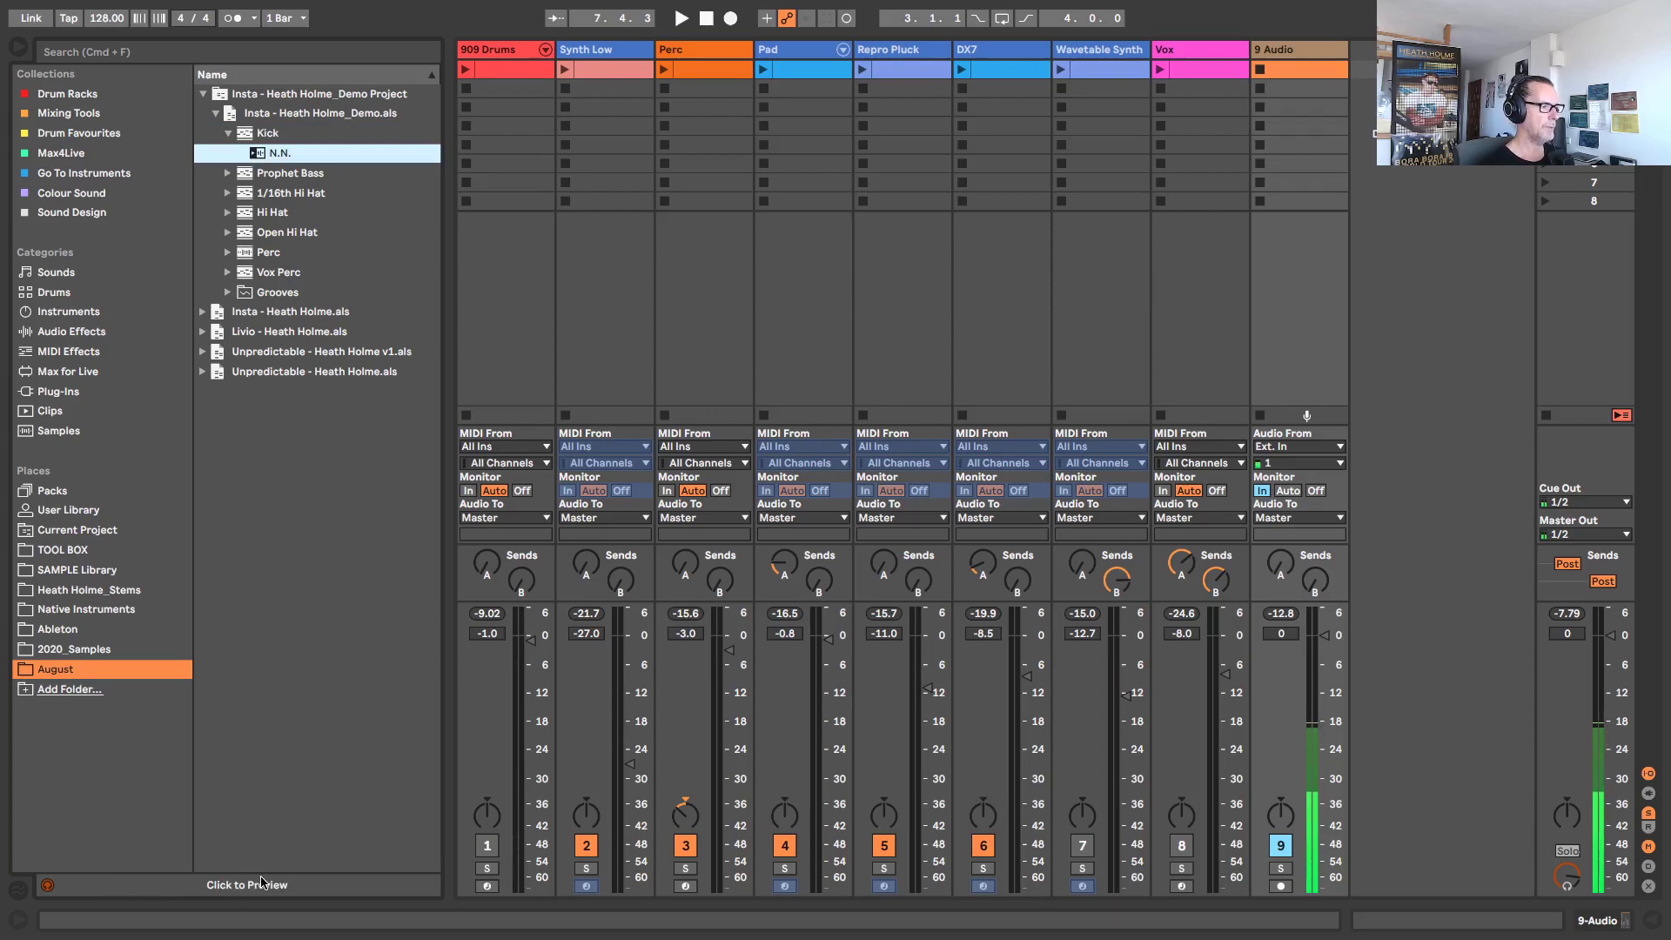
pyautogui.moveTo(302, 937)
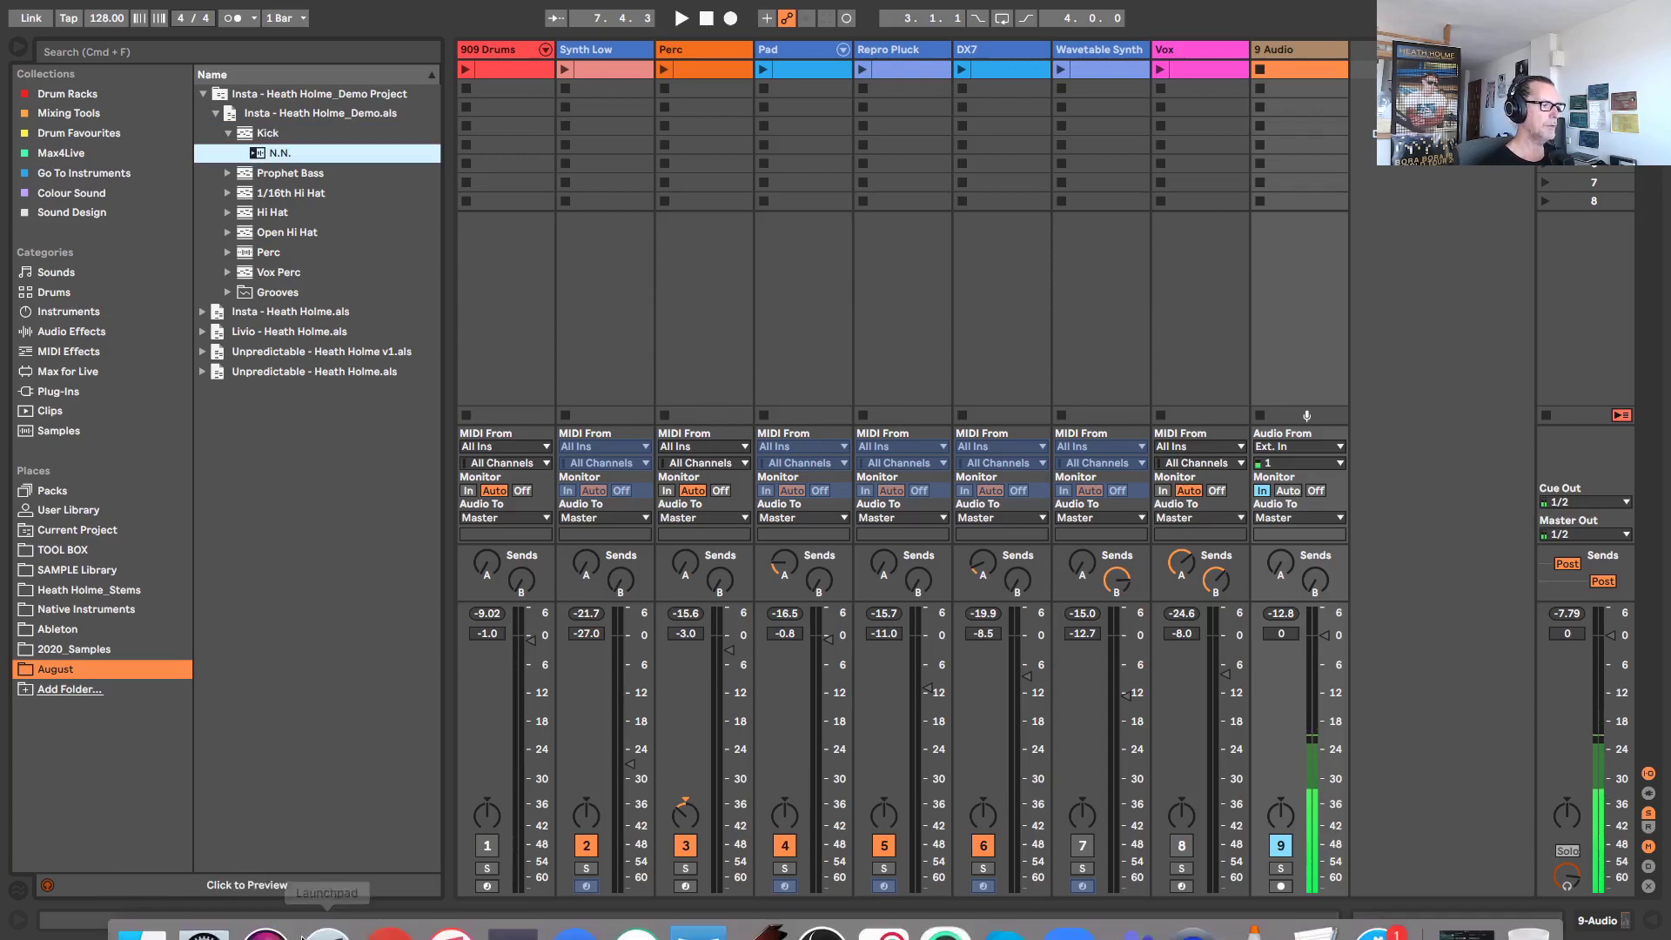
pyautogui.click(267, 153)
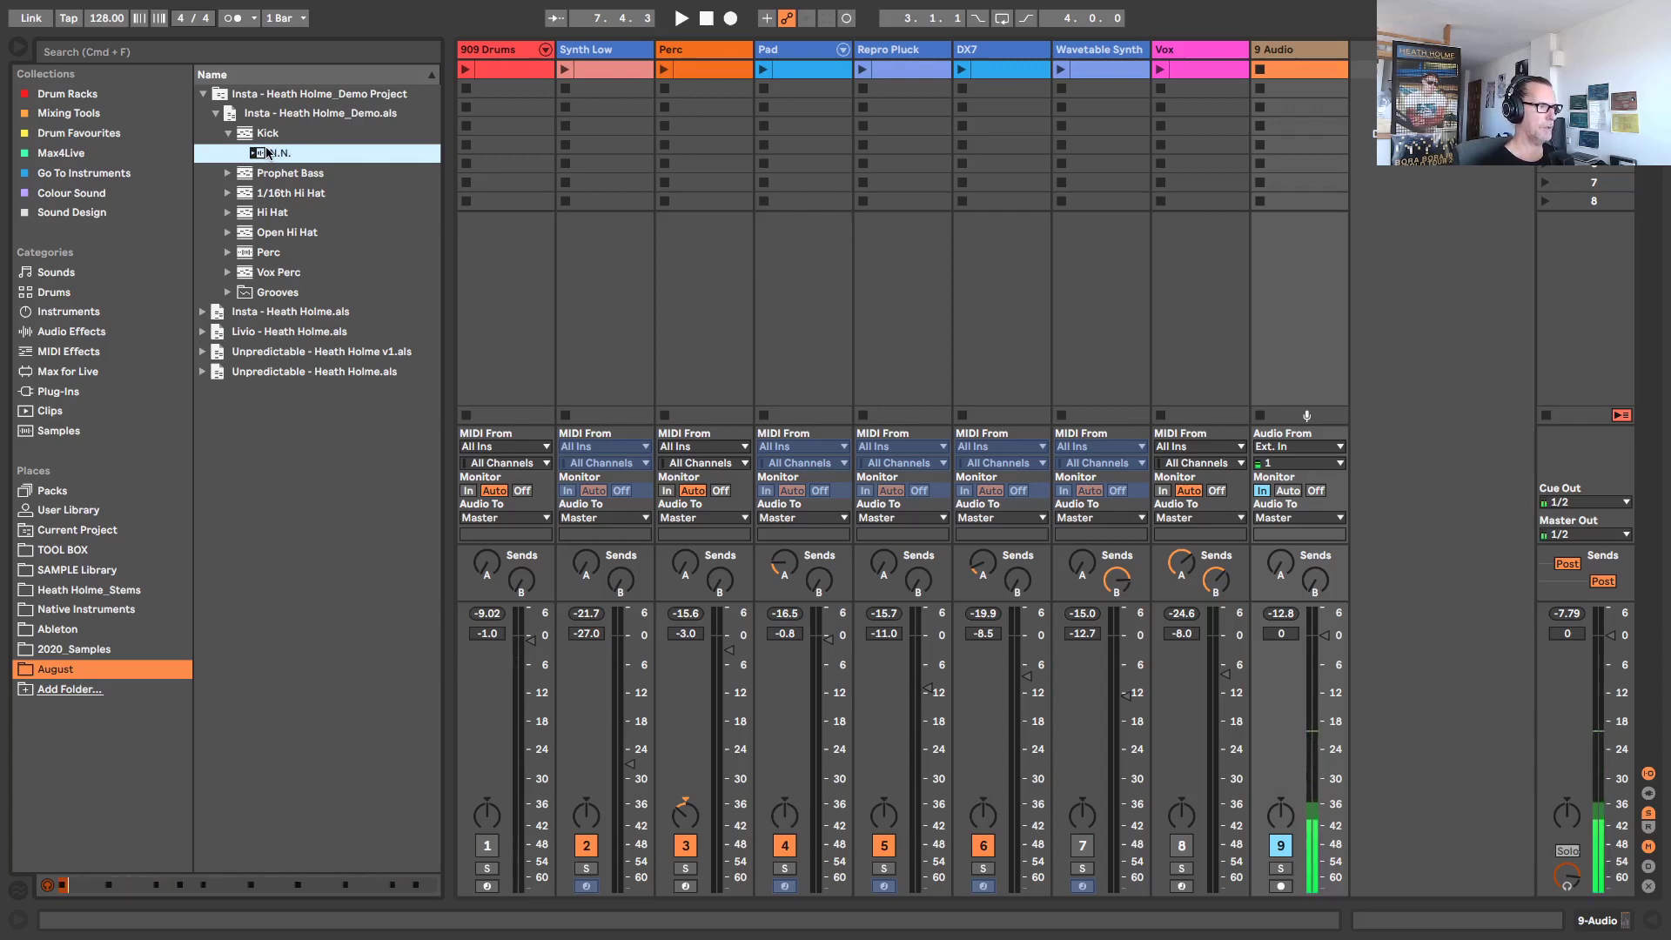
# Look inside Open Hi Hat and select its N.N. clip, then collapse it
pyautogui.click(231, 133)
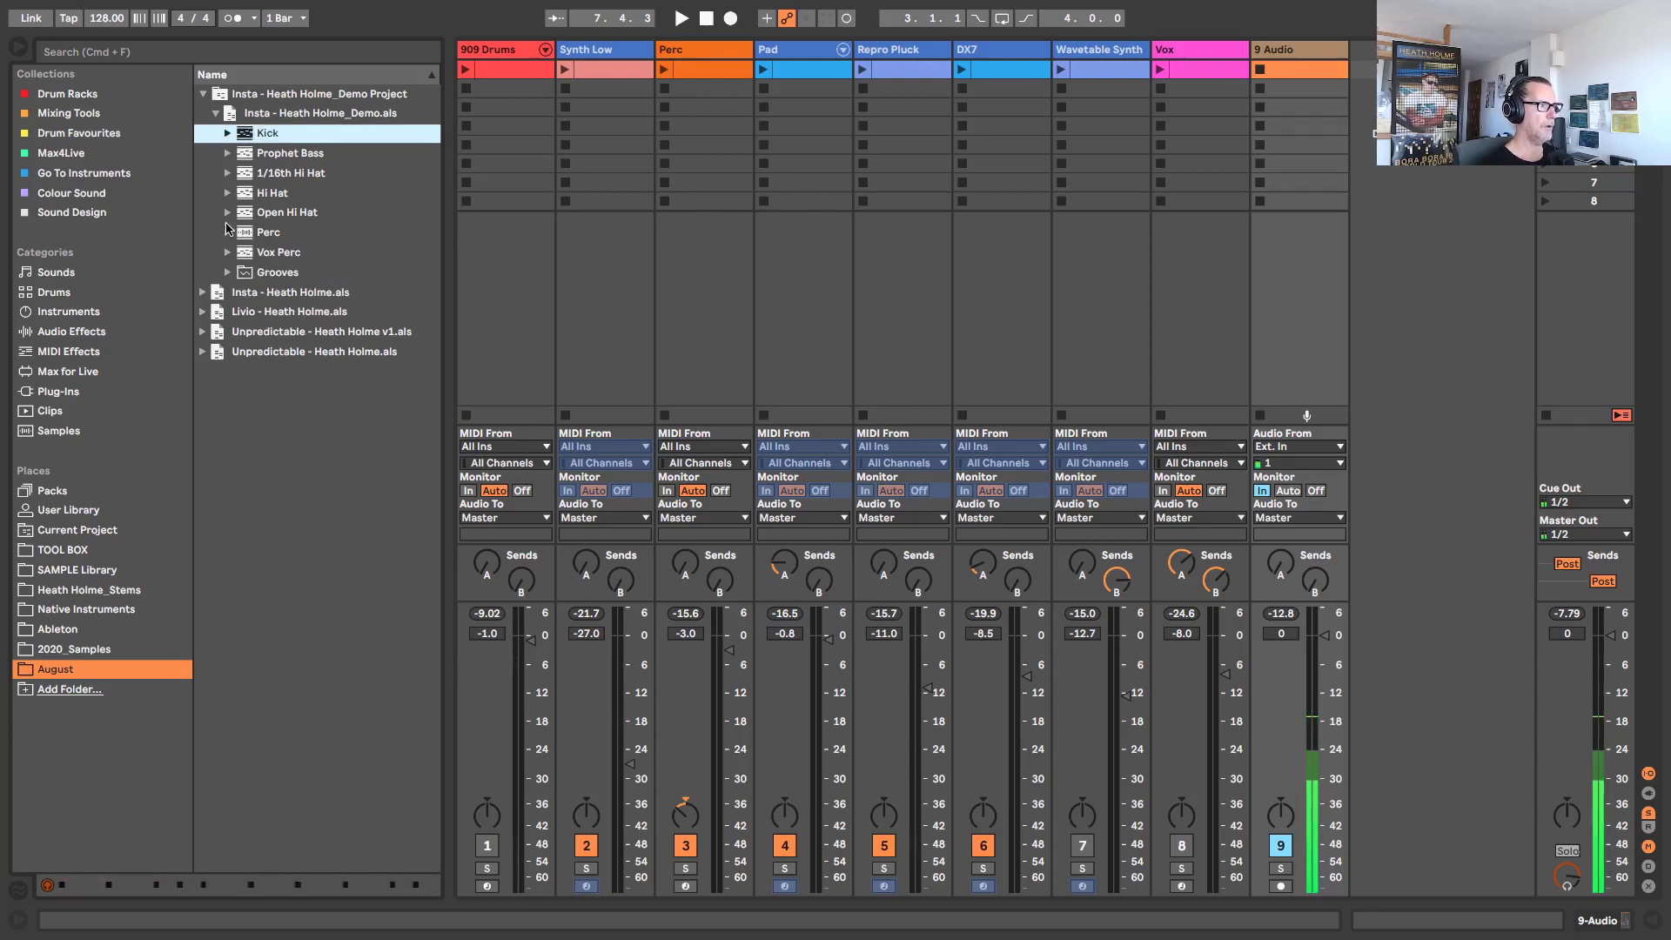
pyautogui.click(225, 213)
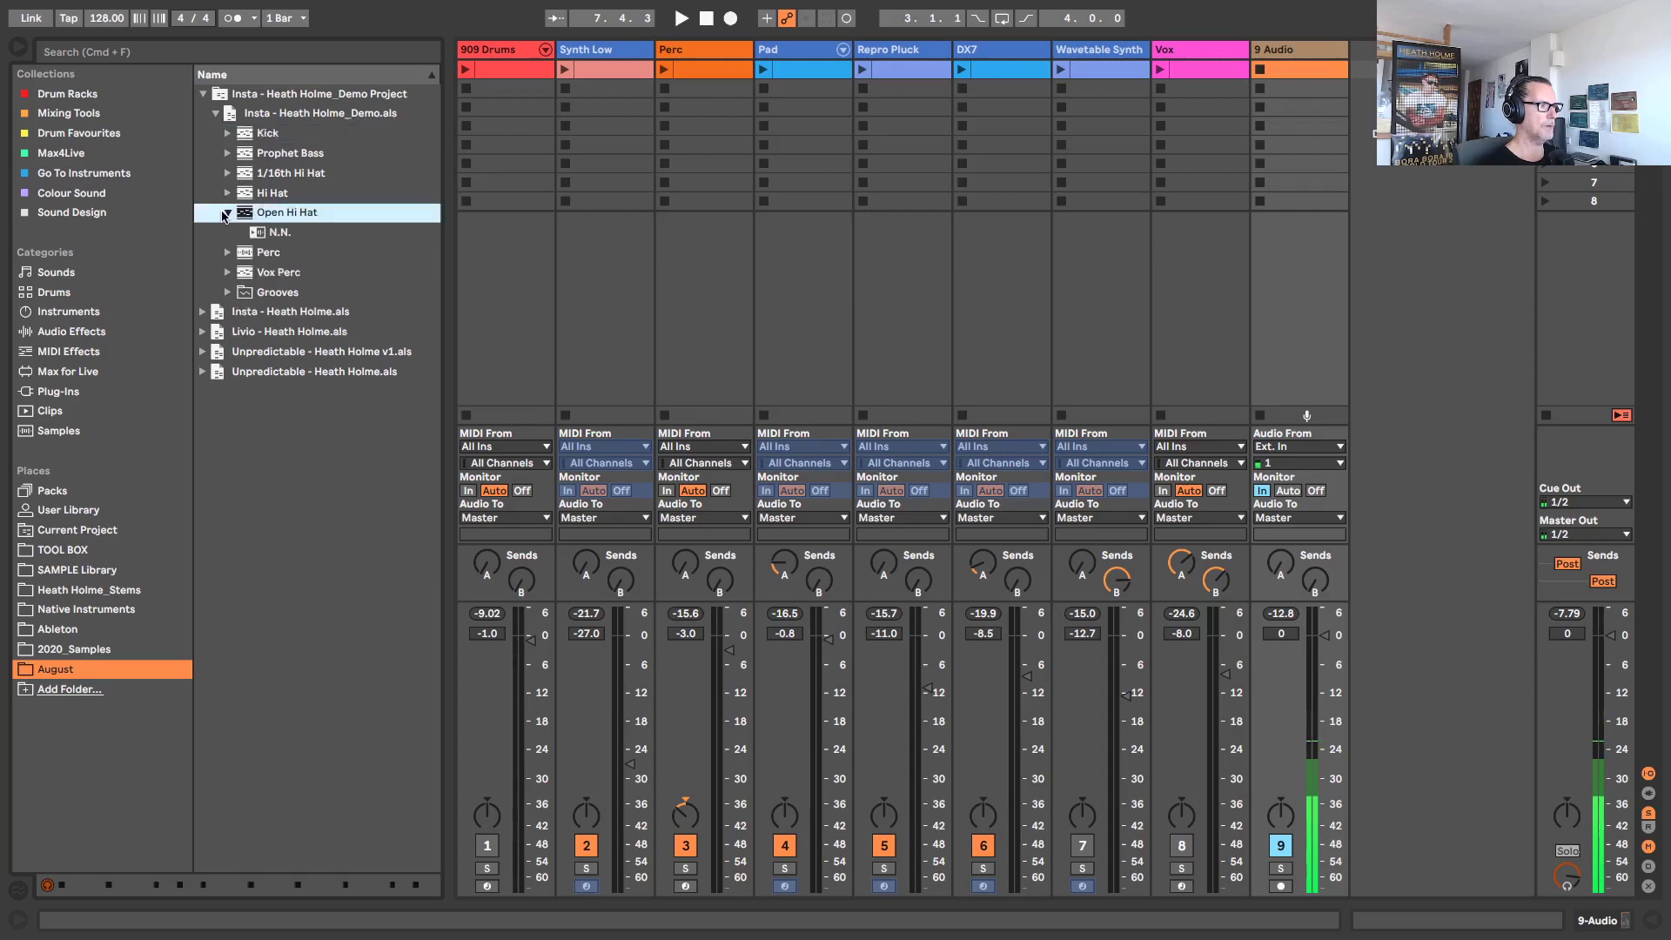
pyautogui.click(275, 236)
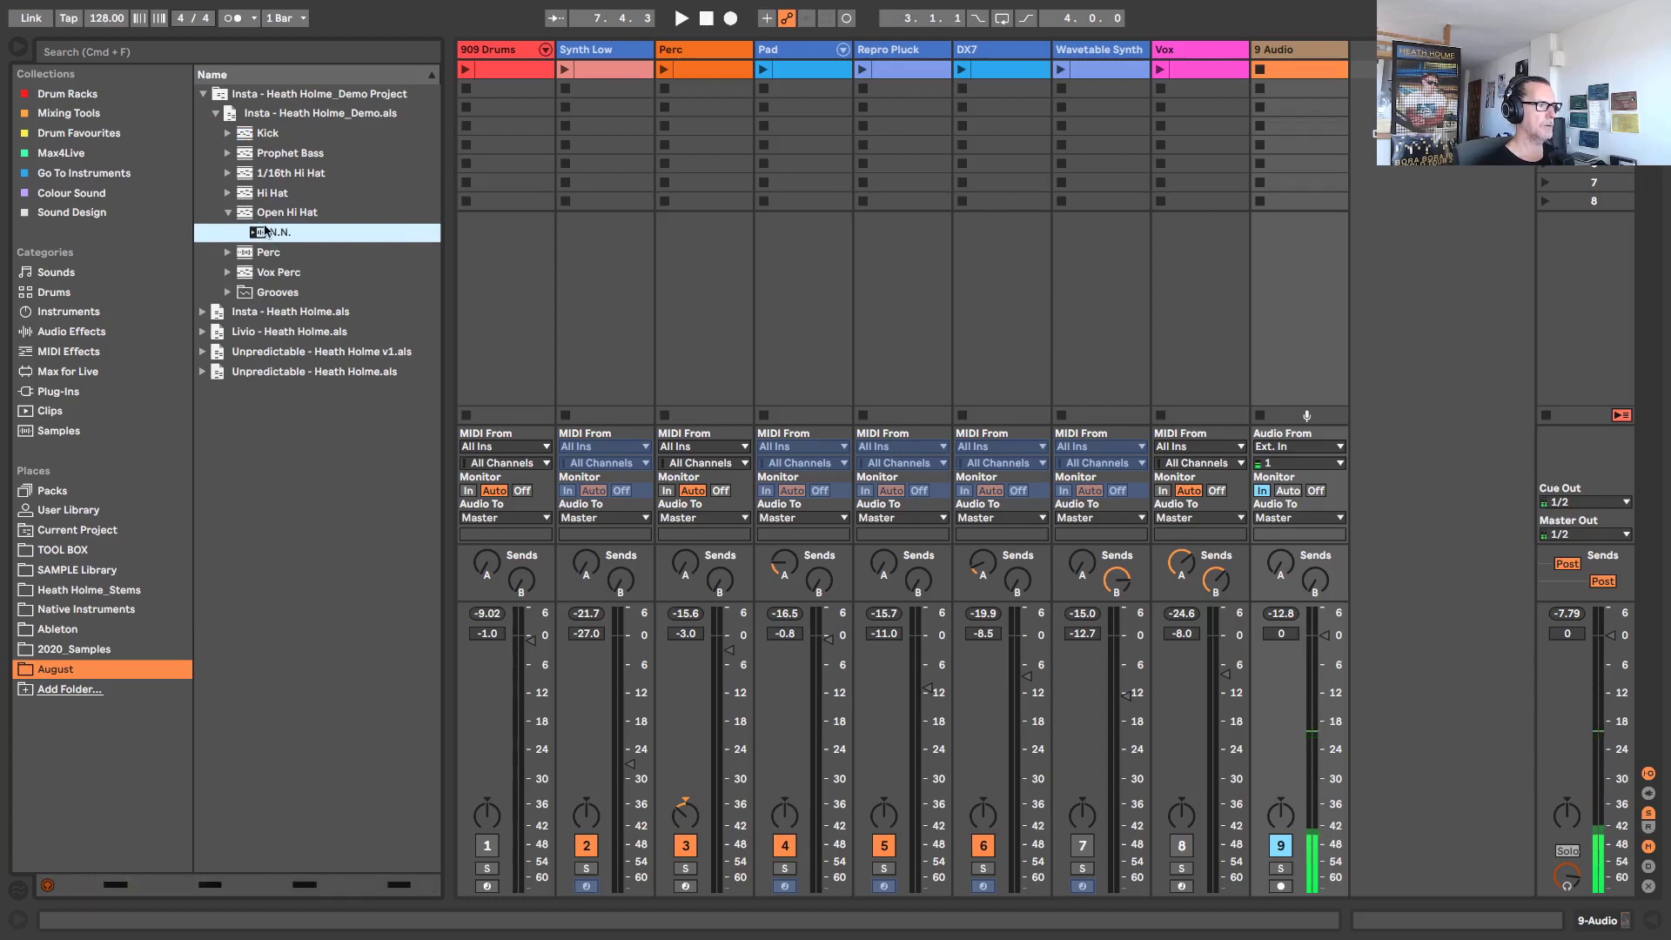
pyautogui.click(229, 213)
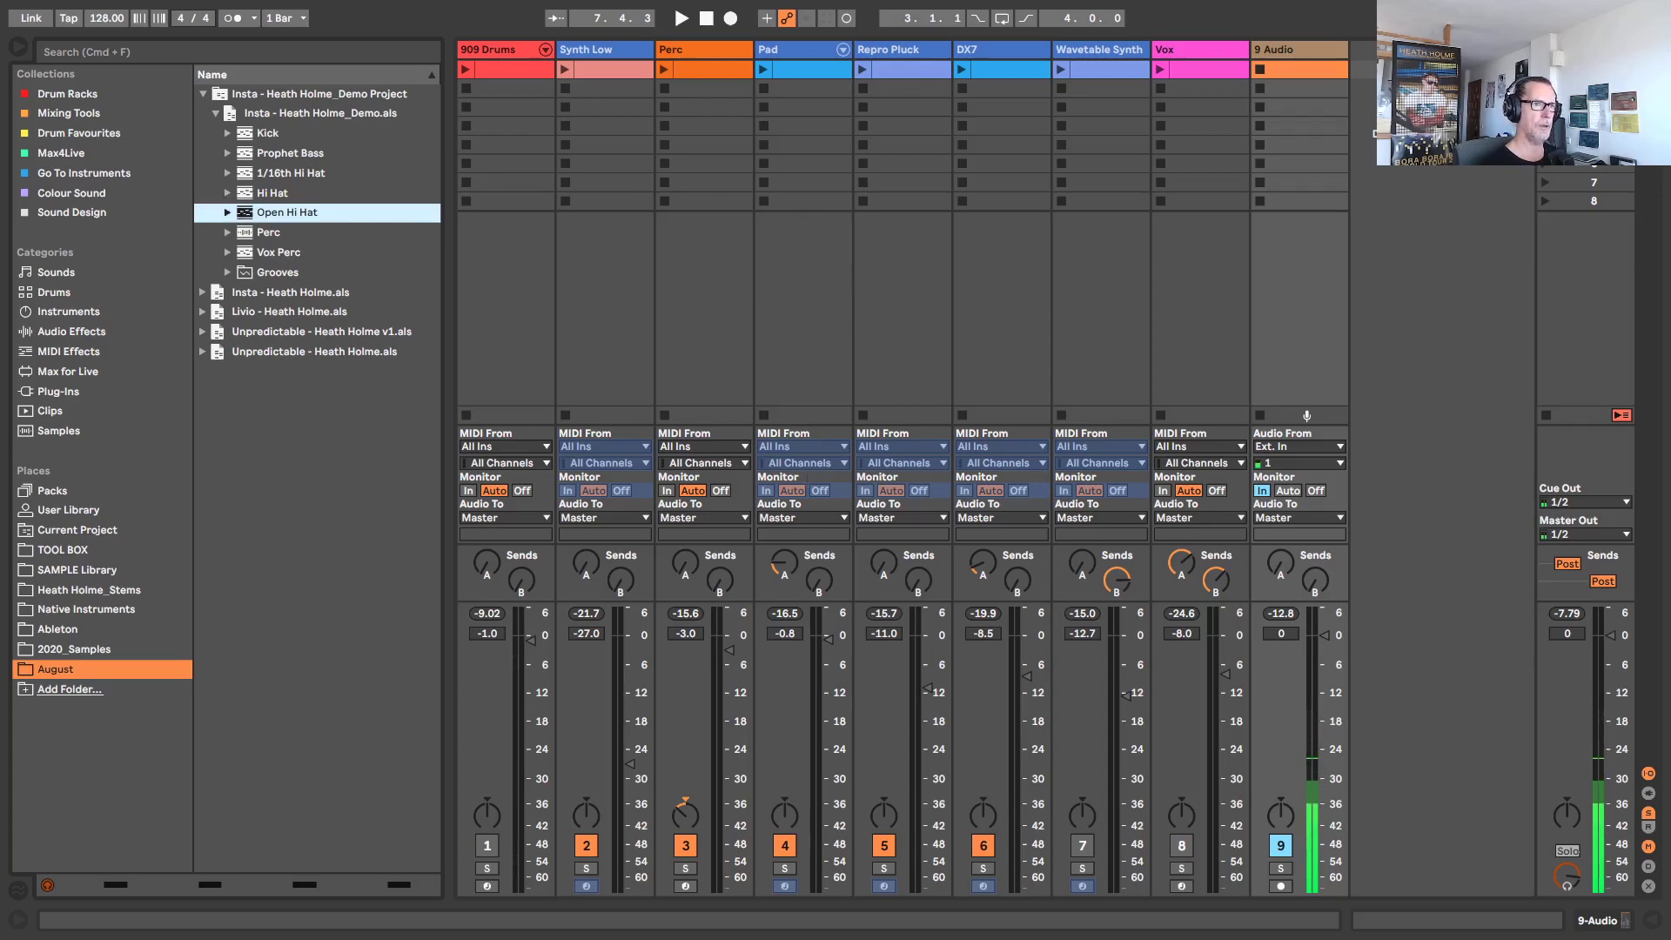
# Play the set while previewing the Kick clip, then stop playback
pyautogui.press('space')
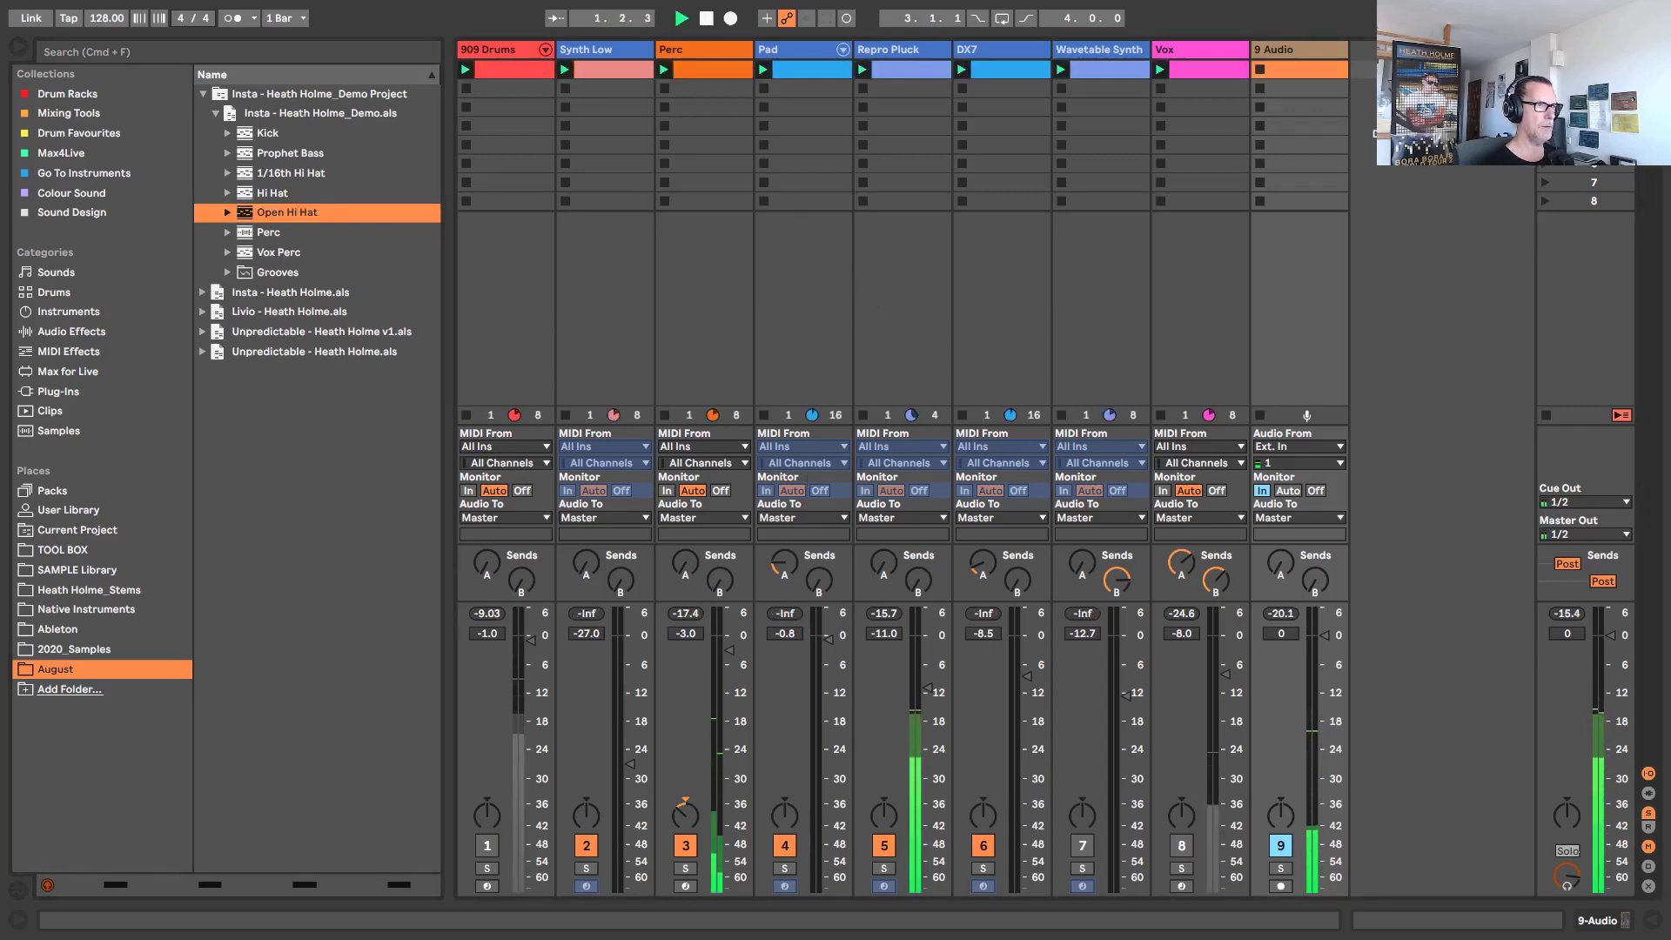
pyautogui.click(227, 132)
pyautogui.click(270, 155)
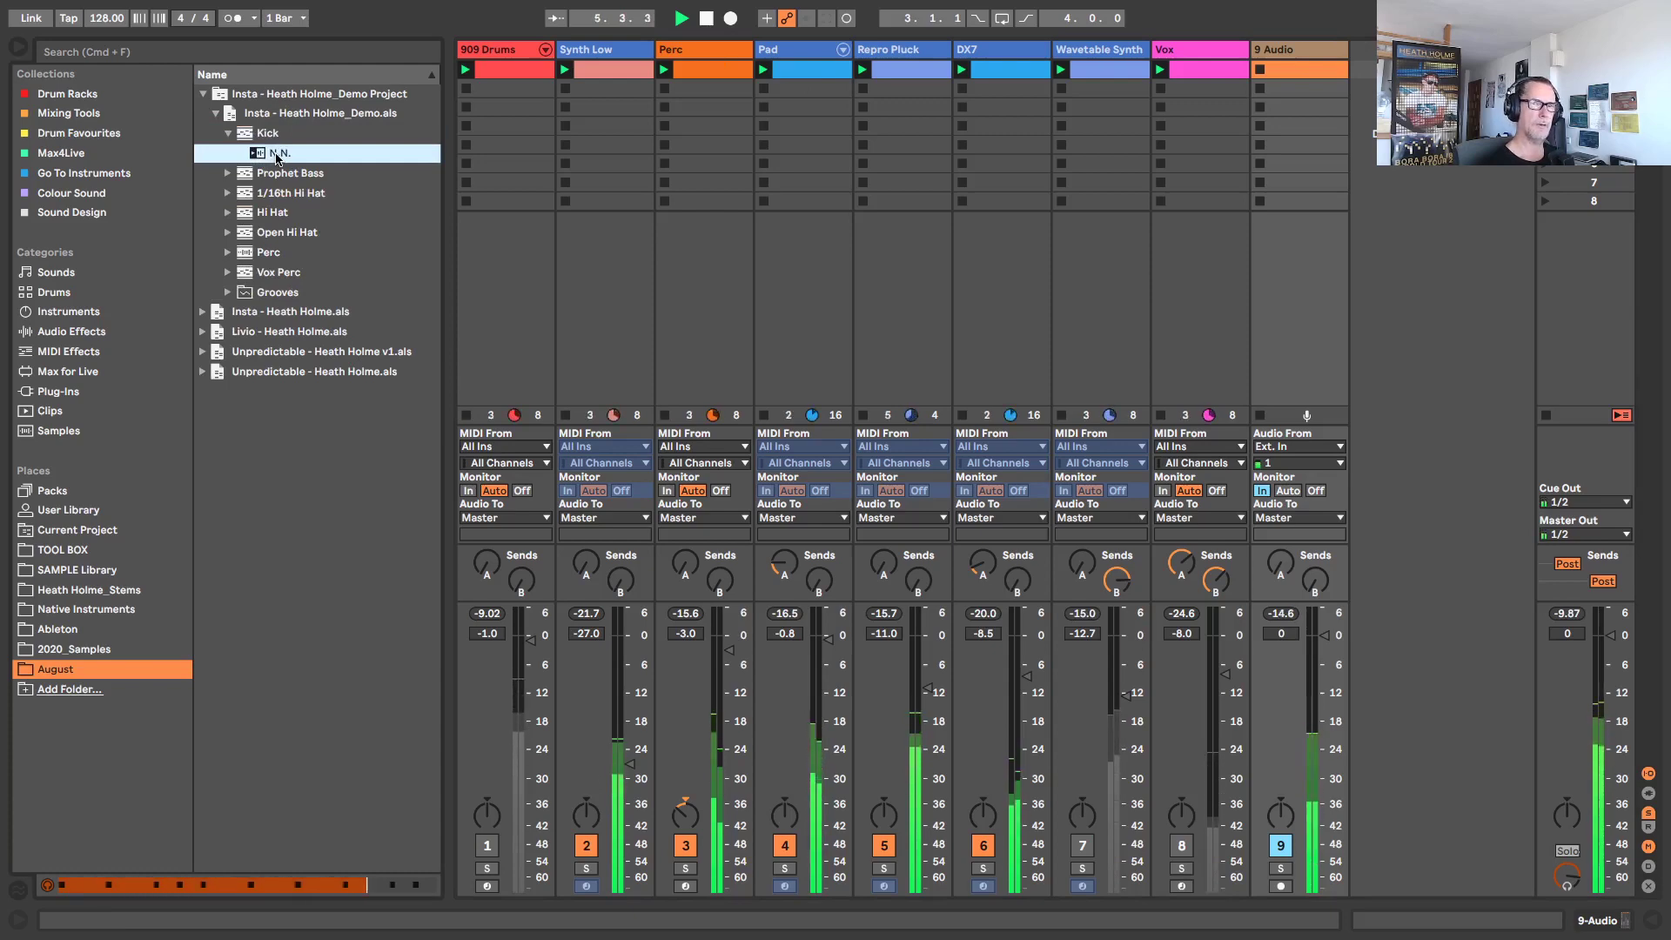
pyautogui.press('space')
# Add the demo set's Kick, Open Hi Hat, Hi Hat and 1/16th Hi Hat as new tracks
pyautogui.click(258, 135)
pyautogui.moveTo(258, 135); pyautogui.dragTo(1368, 89)
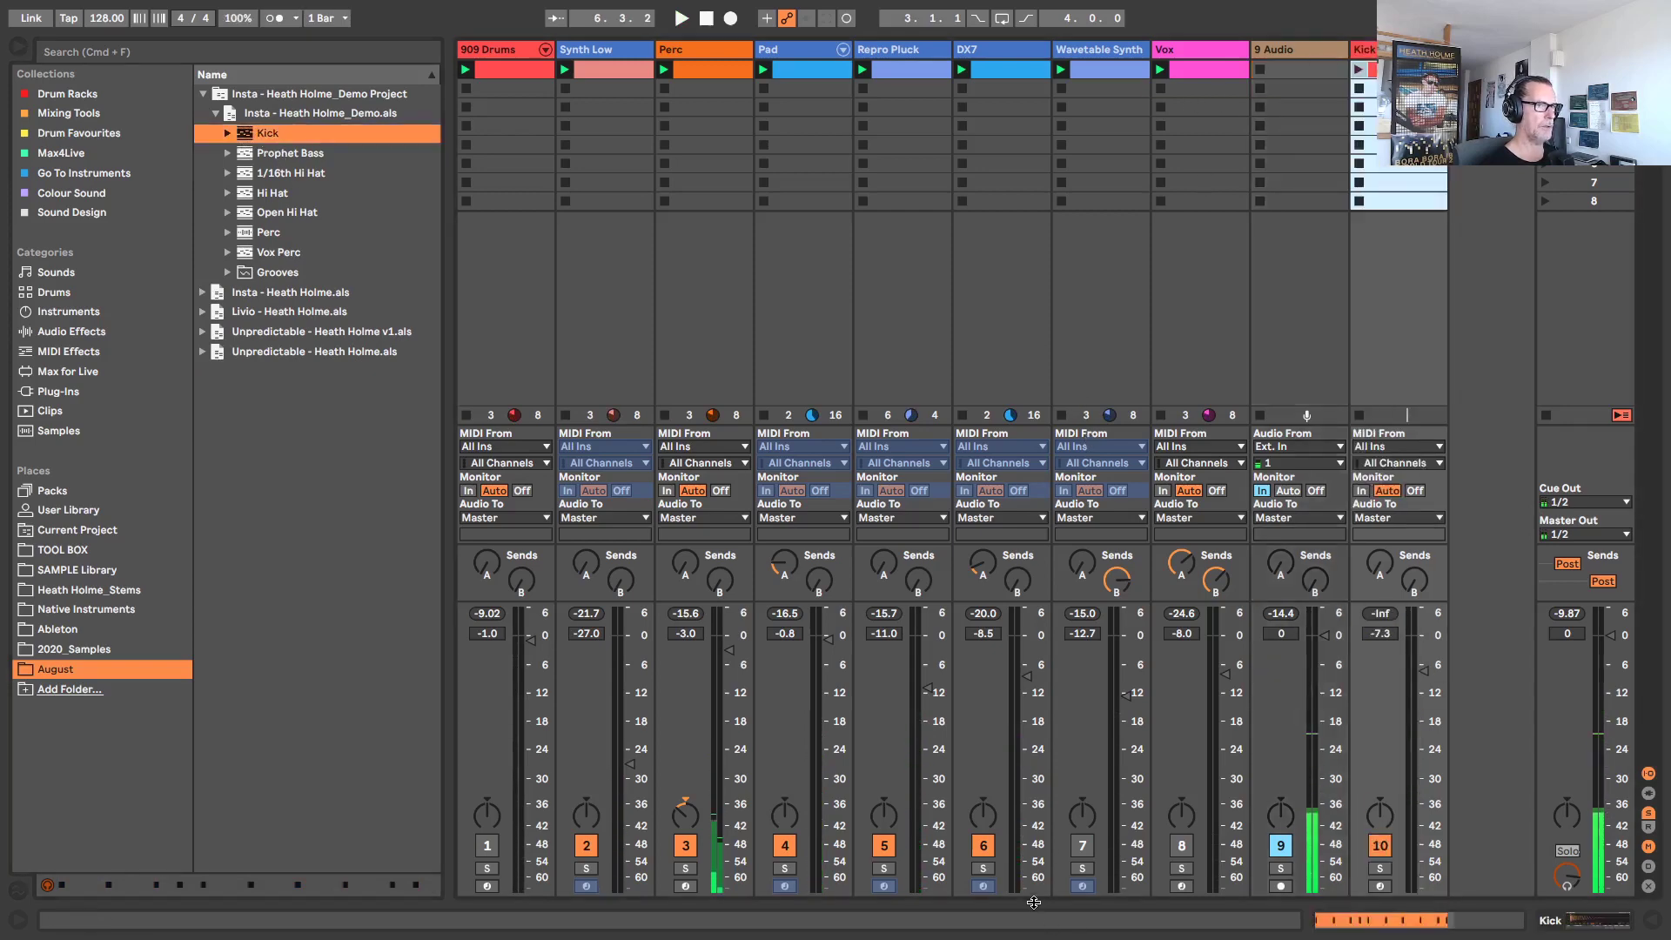
pyautogui.click(264, 214)
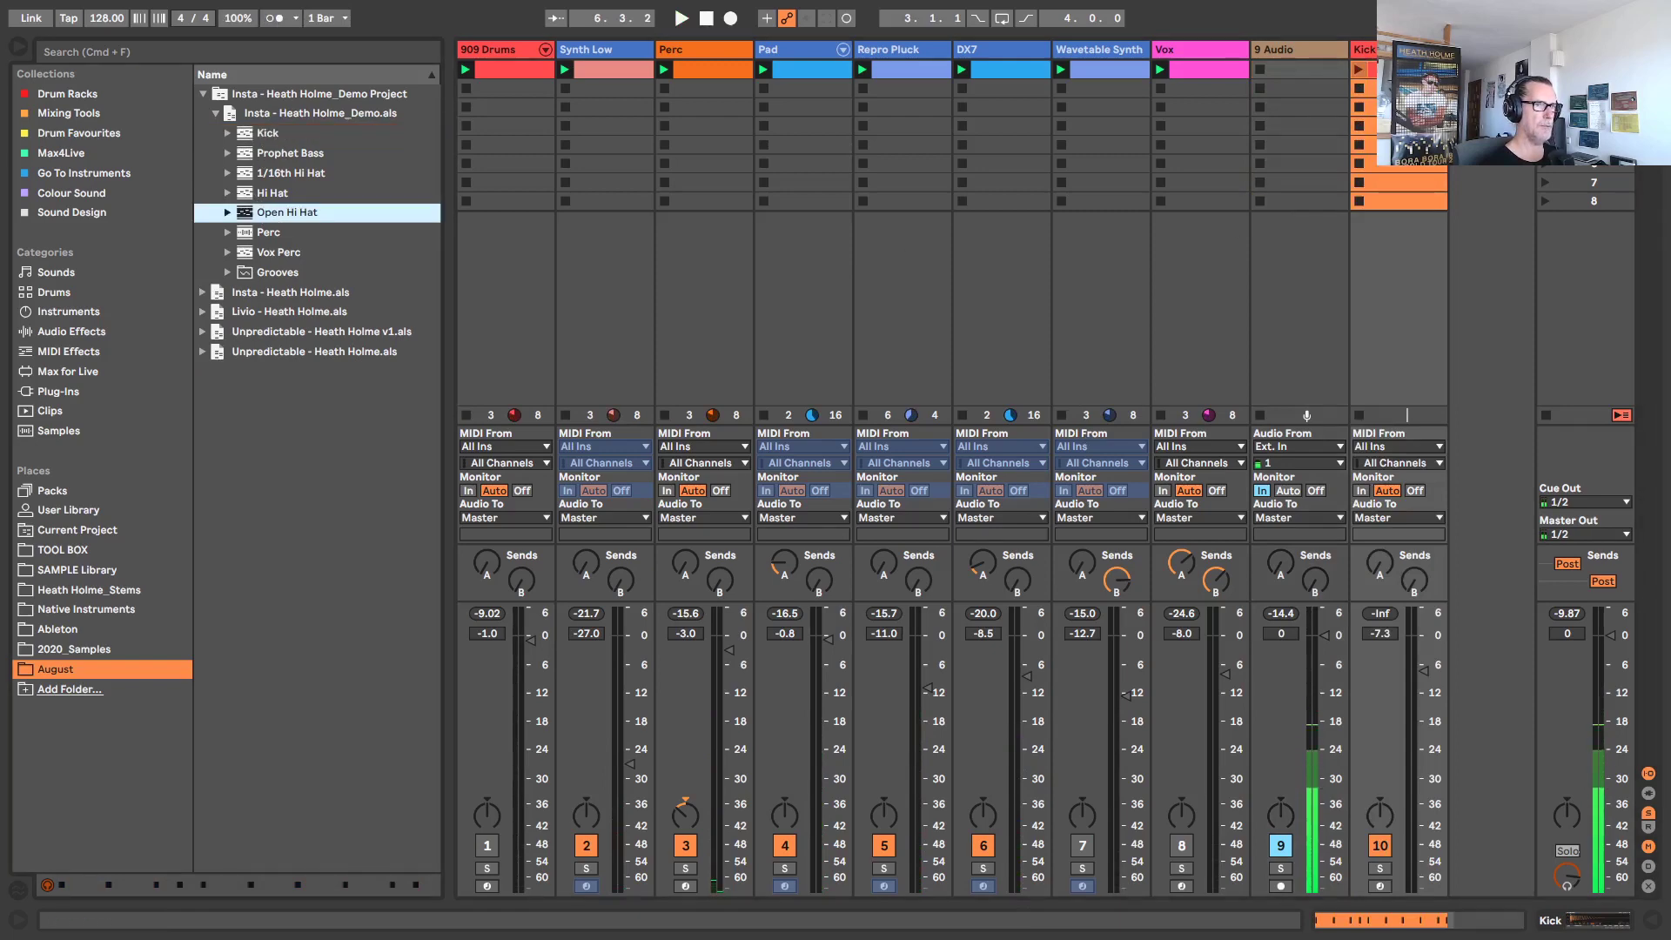
pyautogui.press('Return')
pyautogui.hscroll(3, 940, 899)
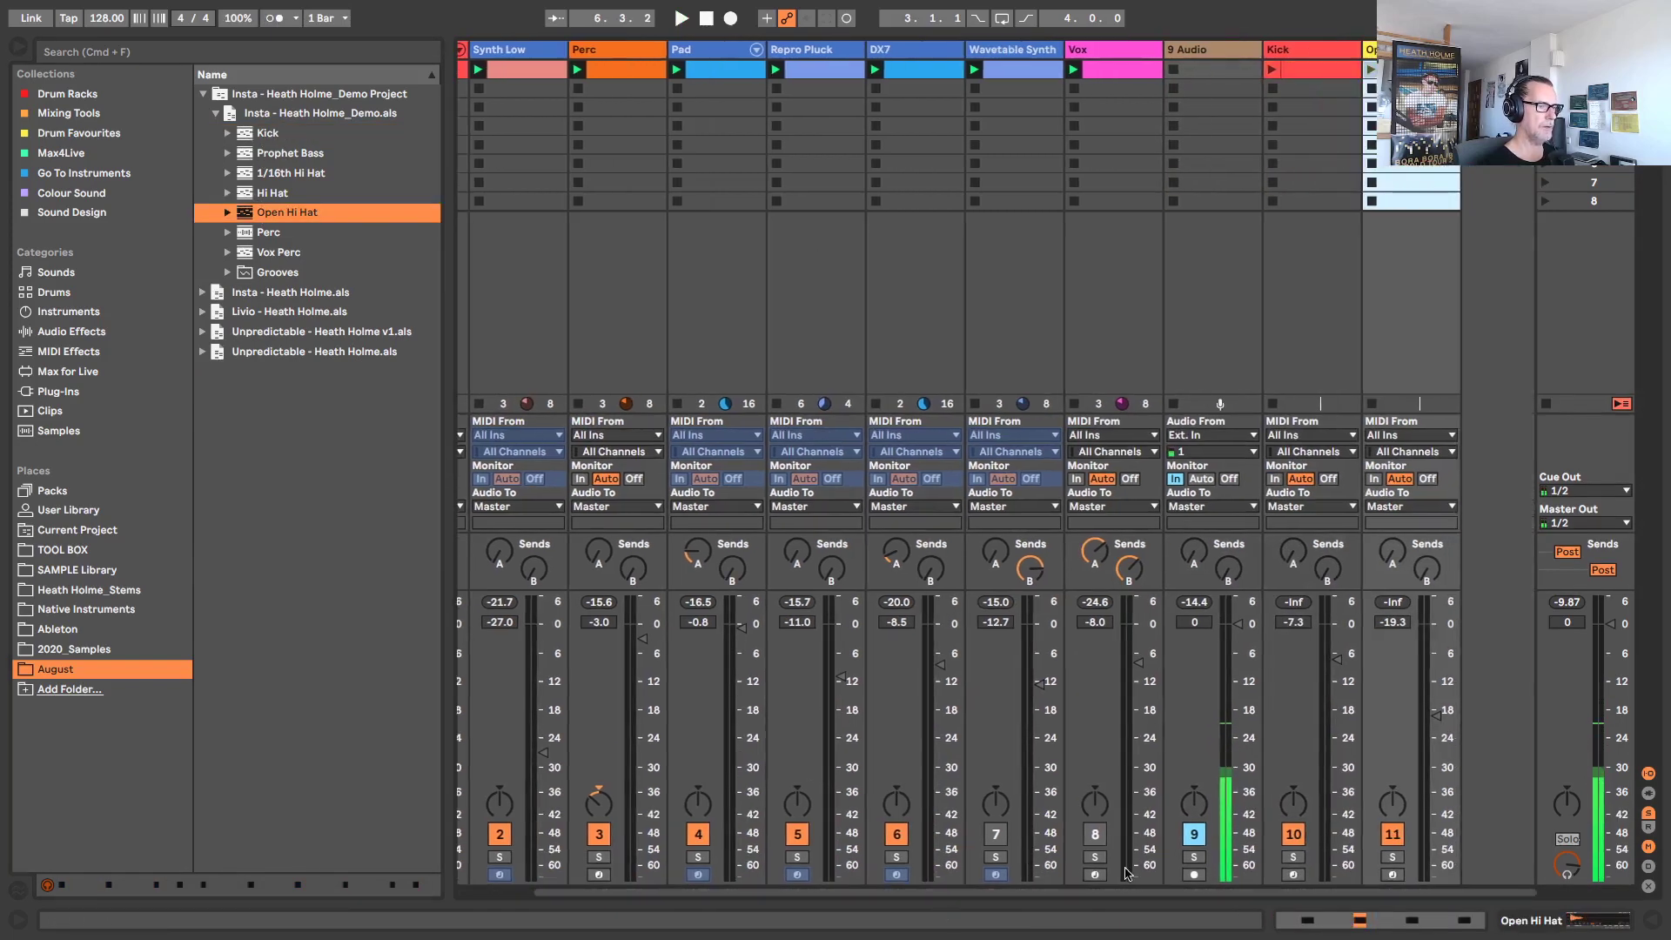
pyautogui.press('Up')
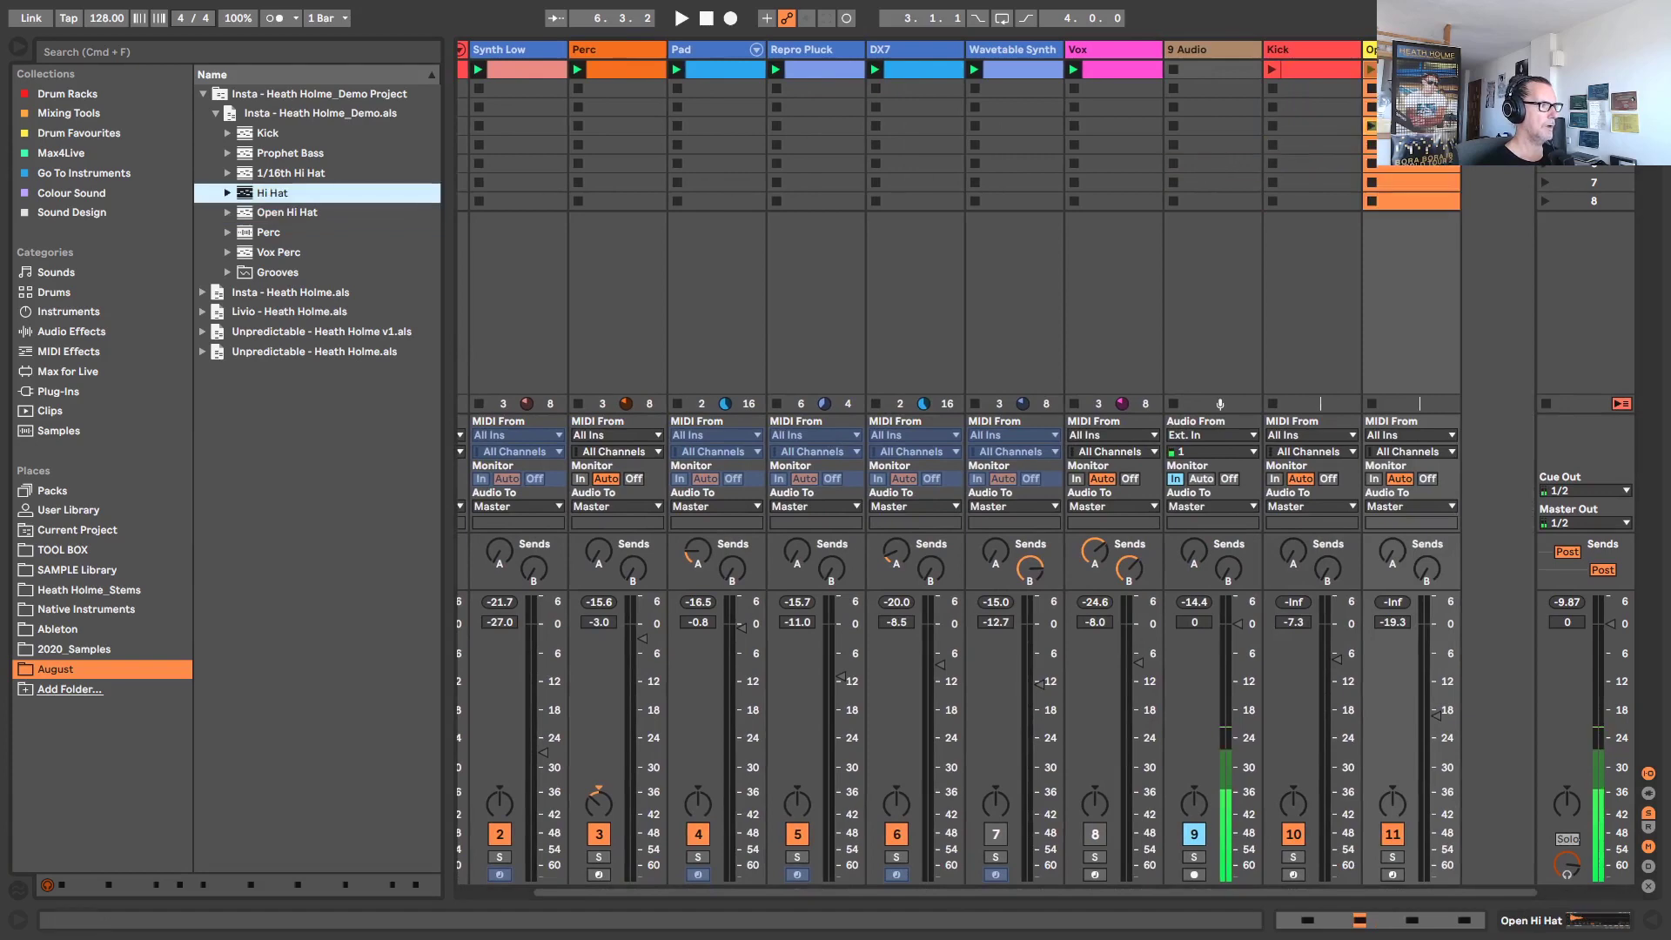
pyautogui.press('Return')
pyautogui.hscroll(3, 964, 897)
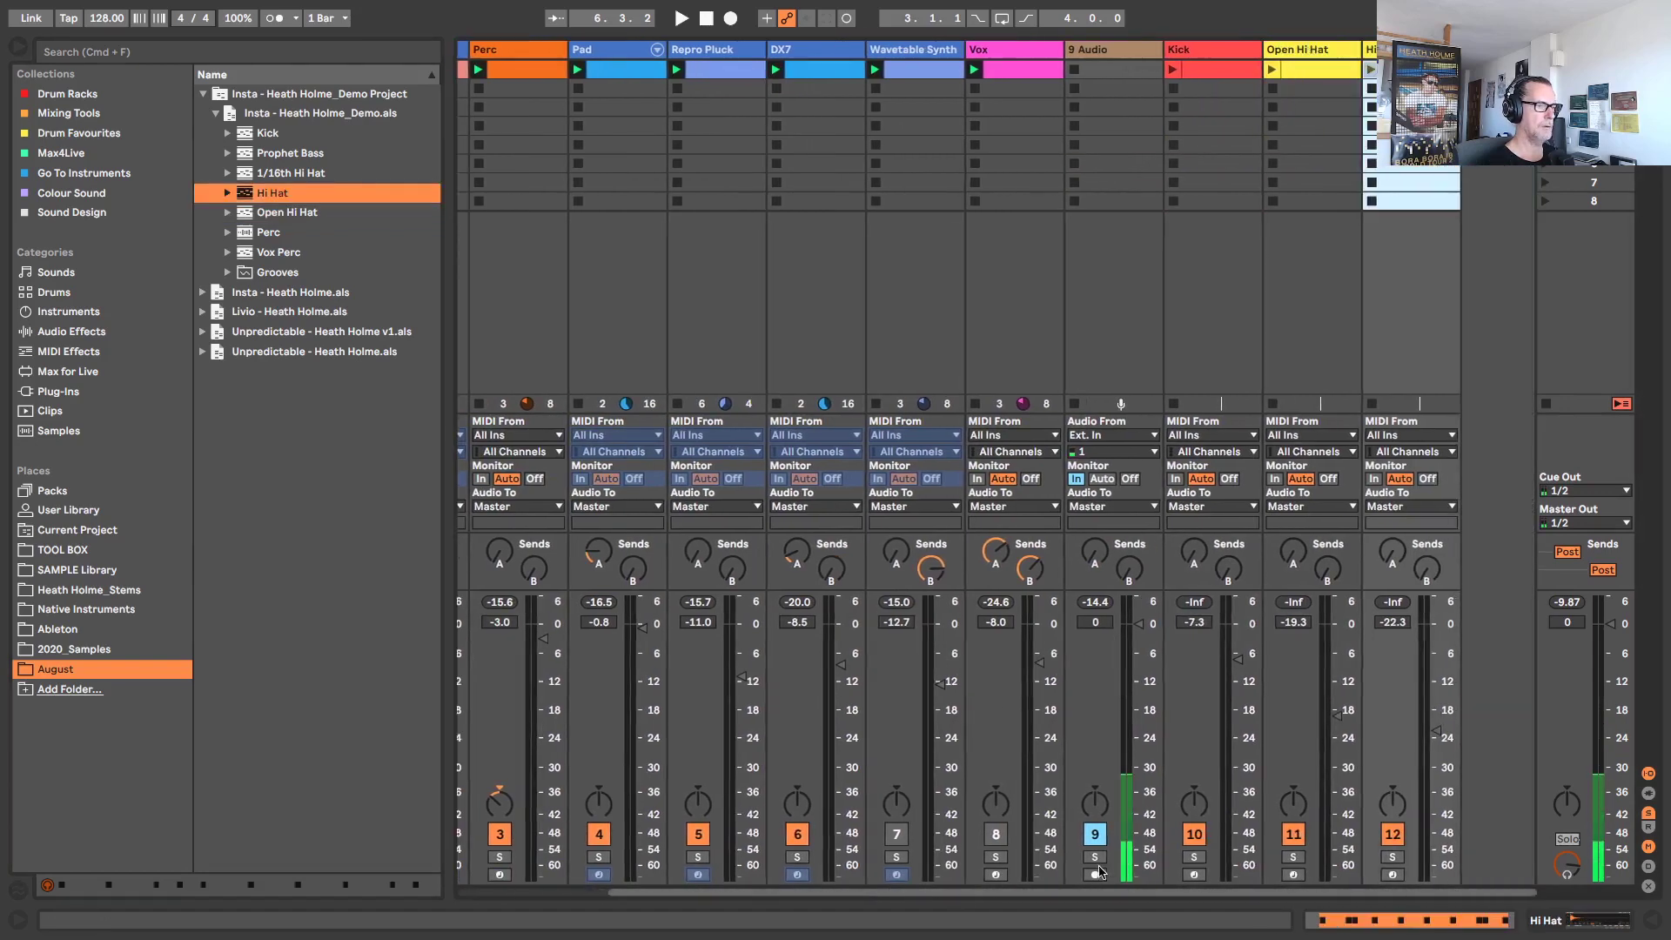
pyautogui.press('Up')
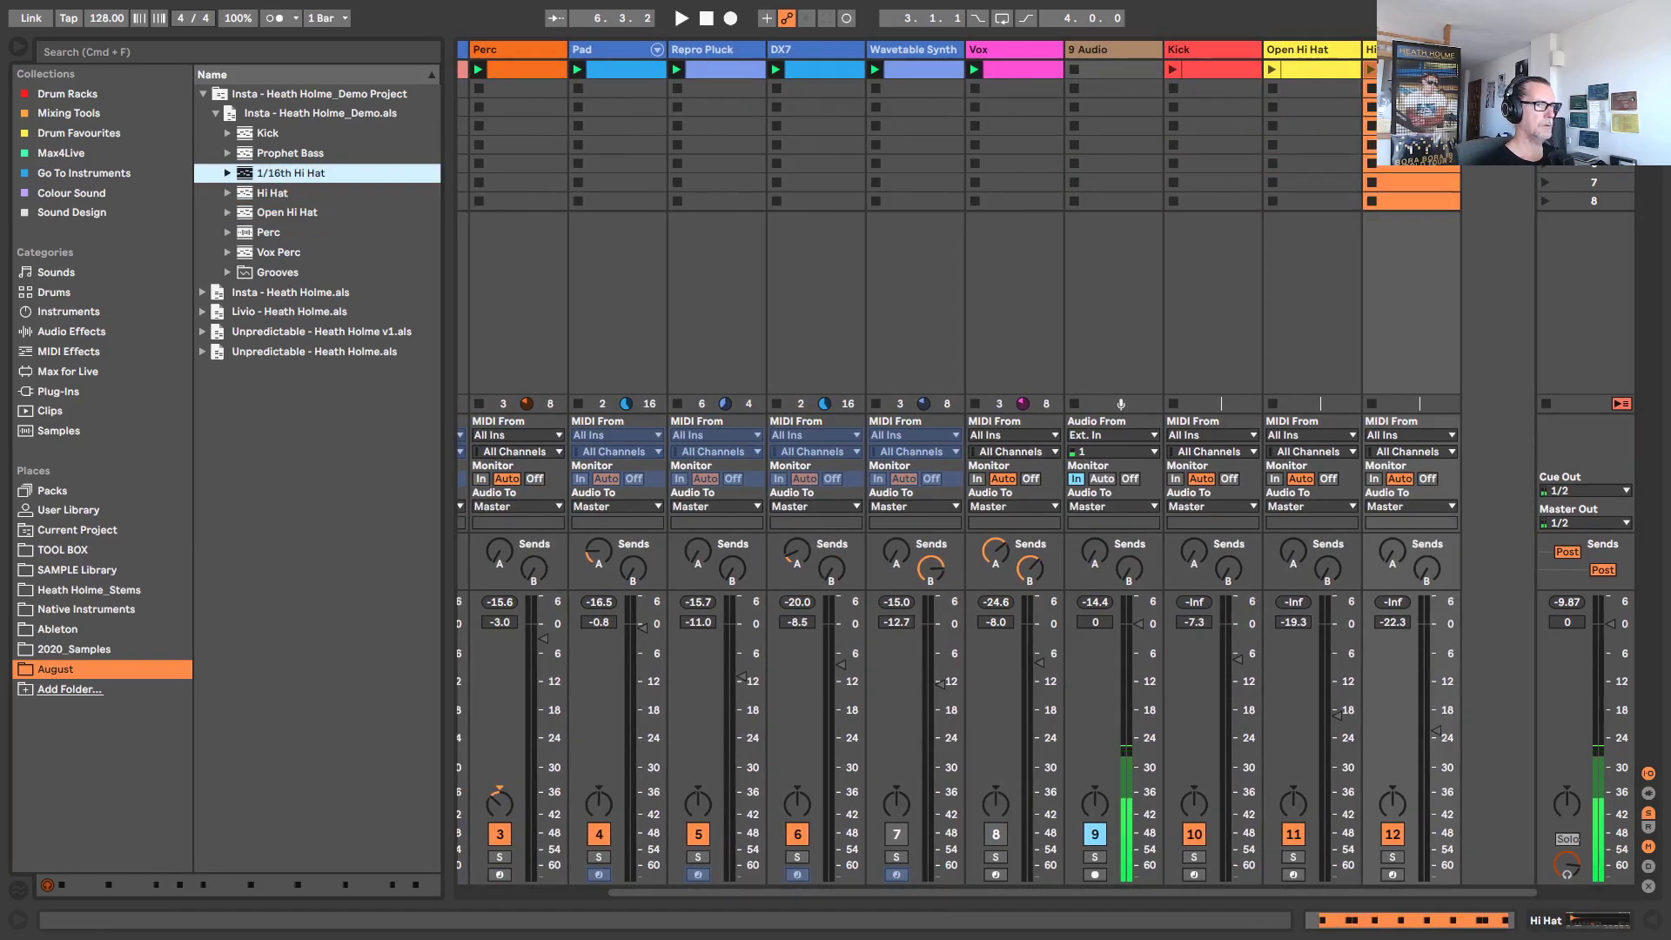
pyautogui.press('Return')
# Play the set and unmute tracks 7 and 8, Vox and Wavetable Synth
pyautogui.press('space')
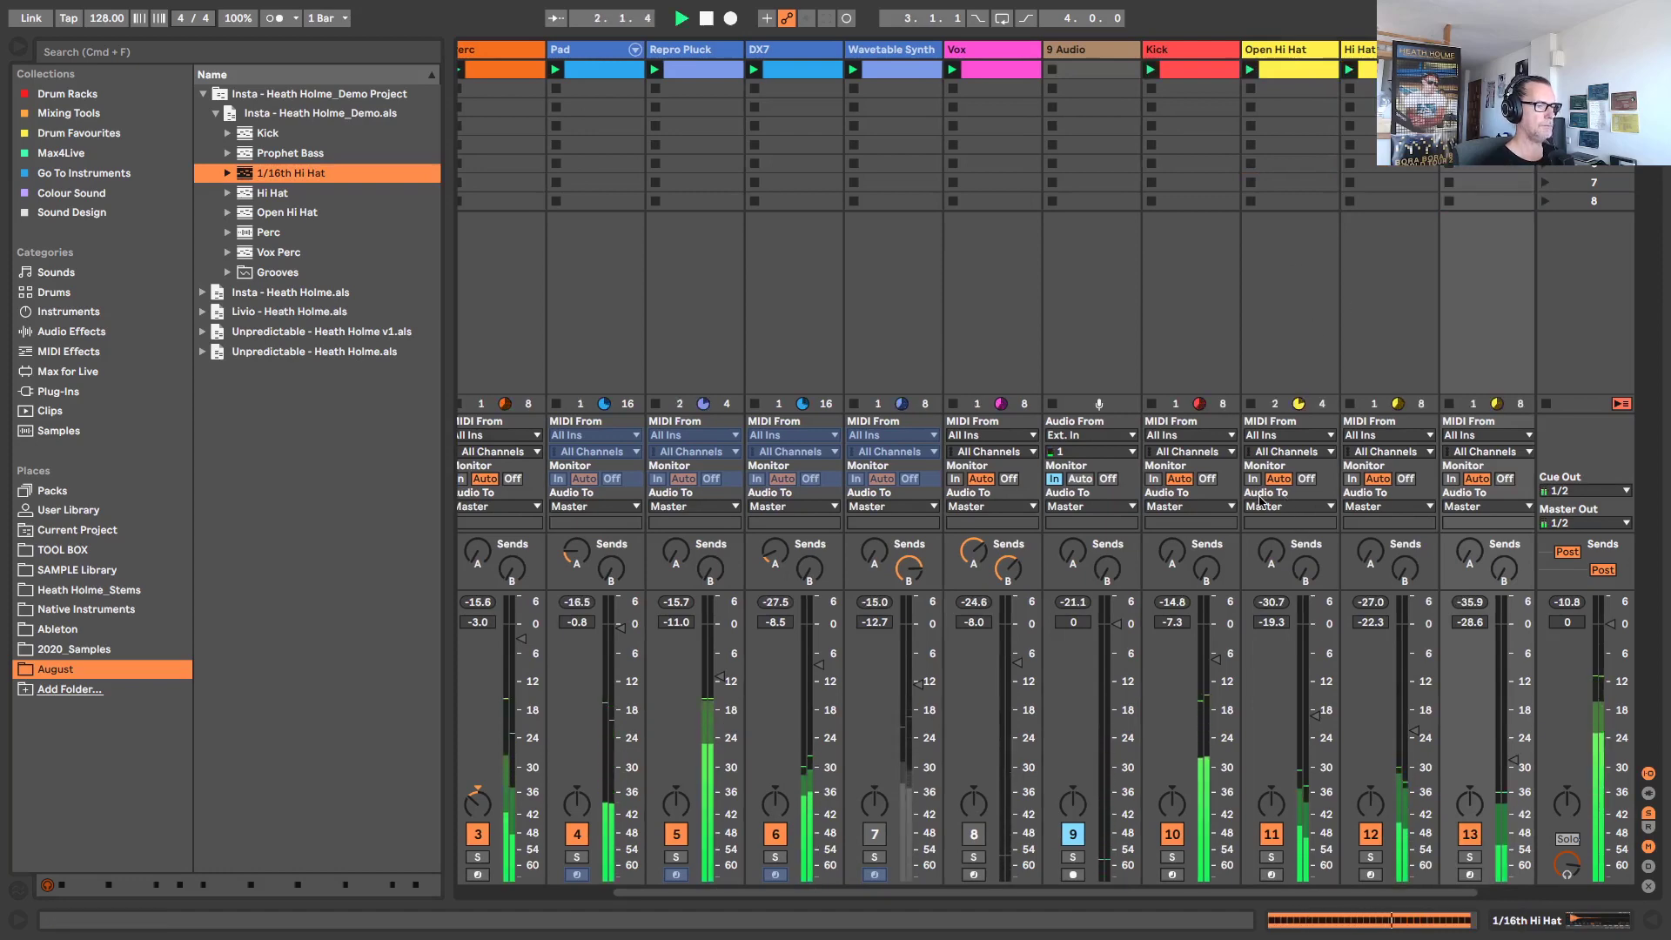
pyautogui.click(974, 834)
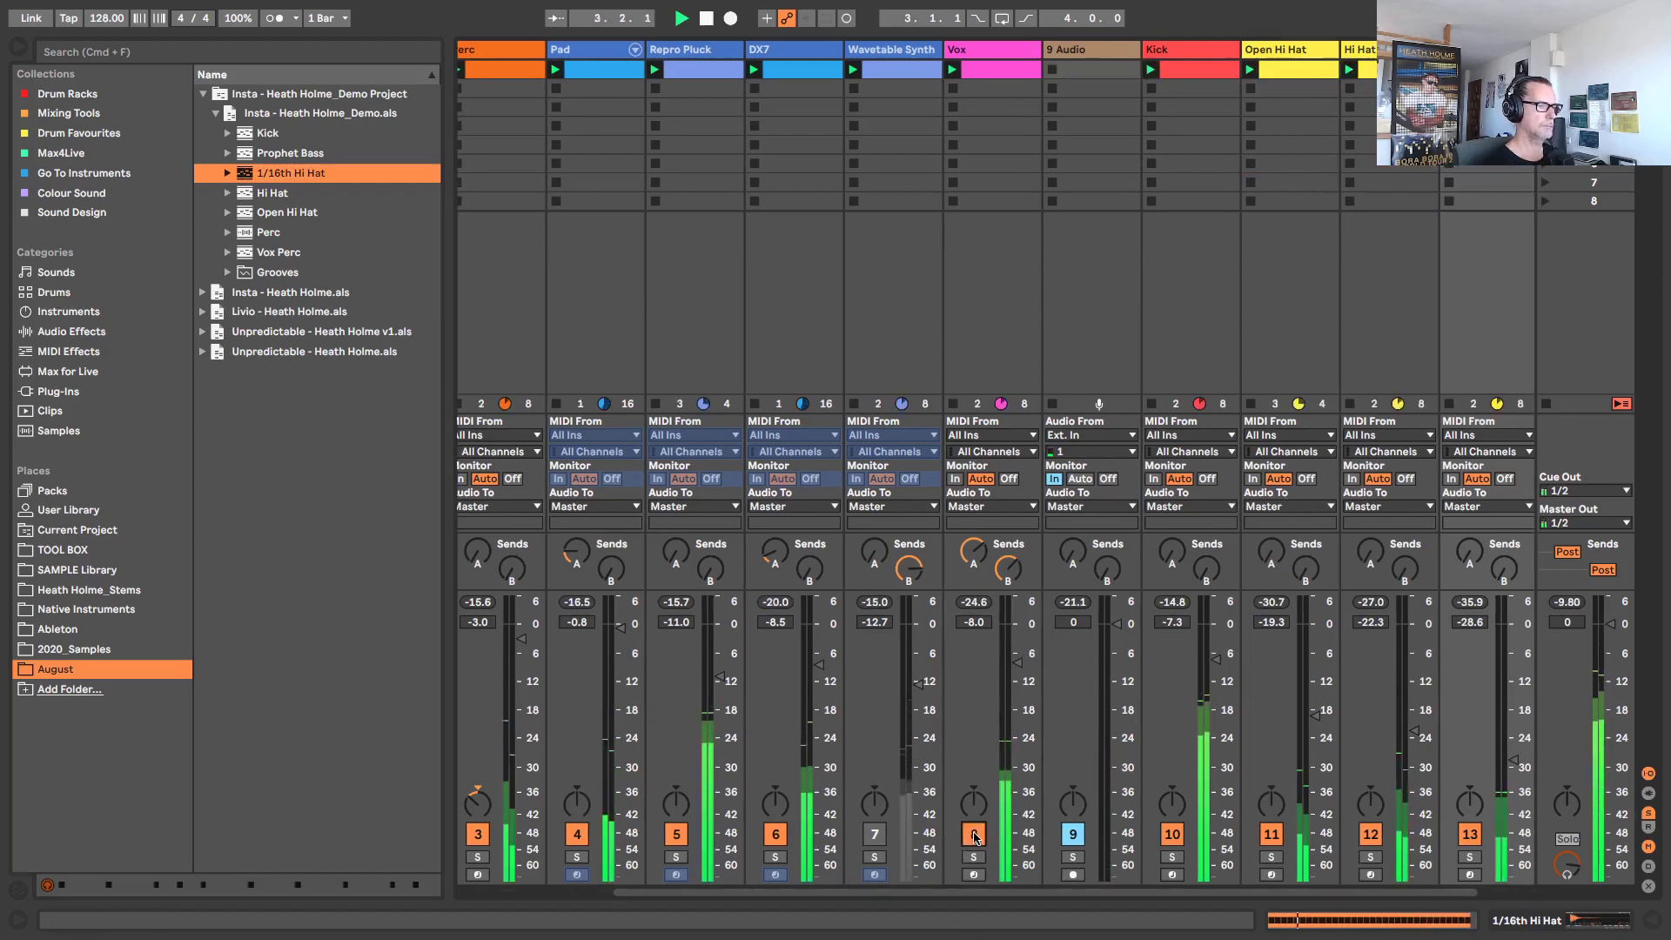
pyautogui.click(875, 835)
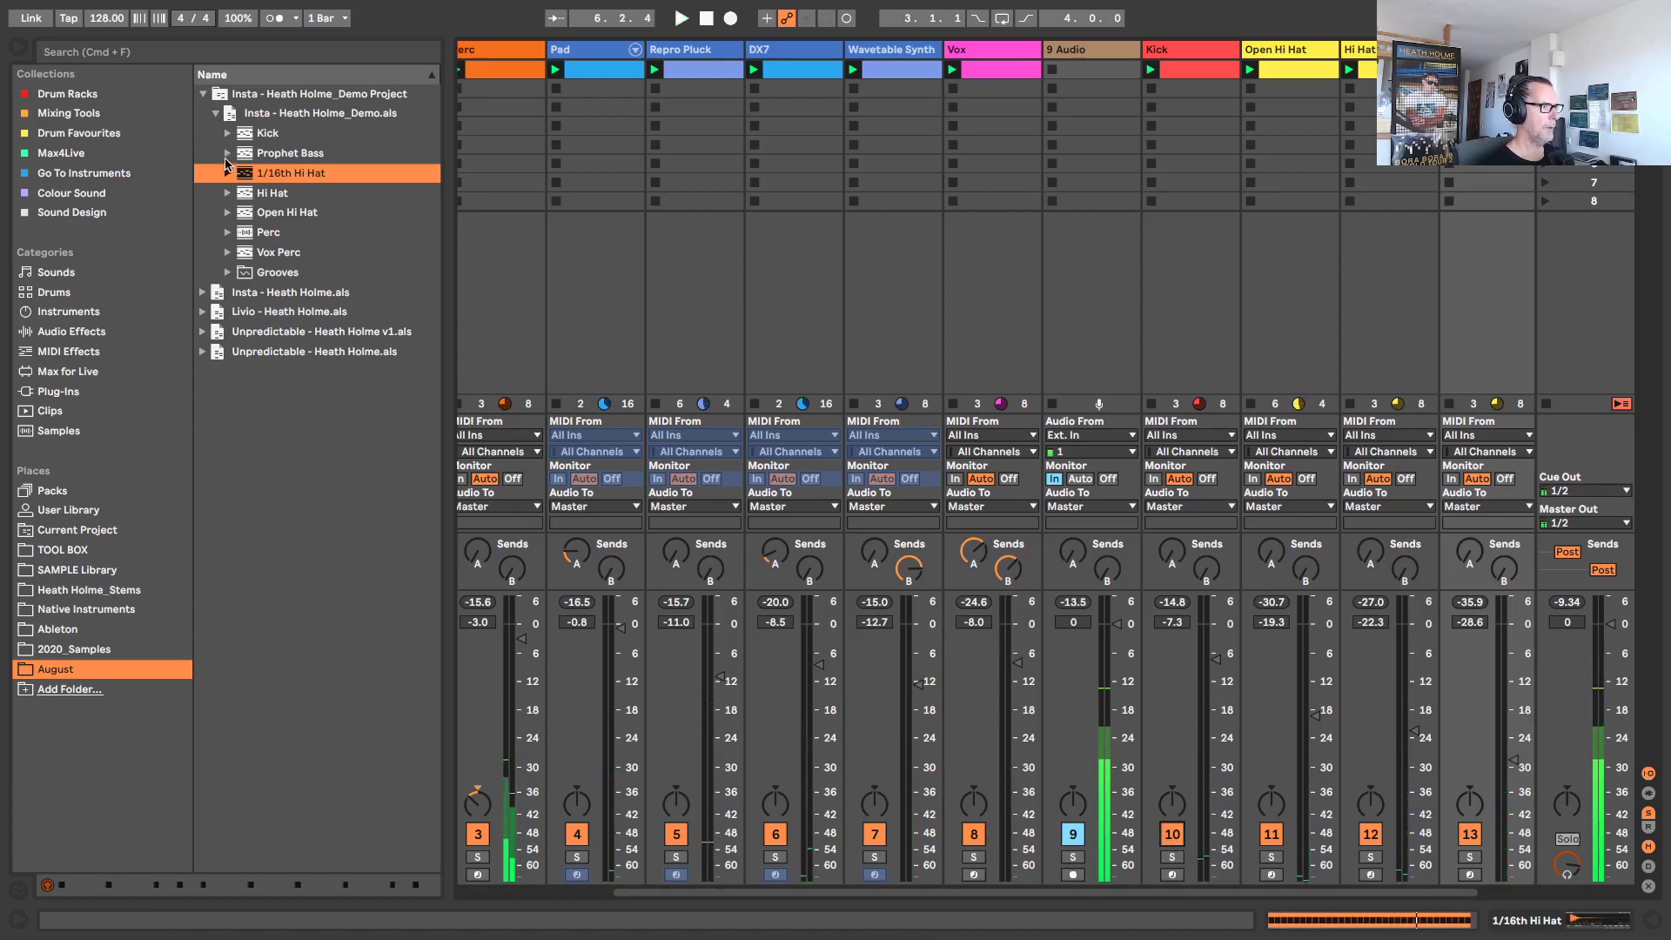
# Preview the Orig clip of the demo's Prophet Bass track
pyautogui.click(227, 152)
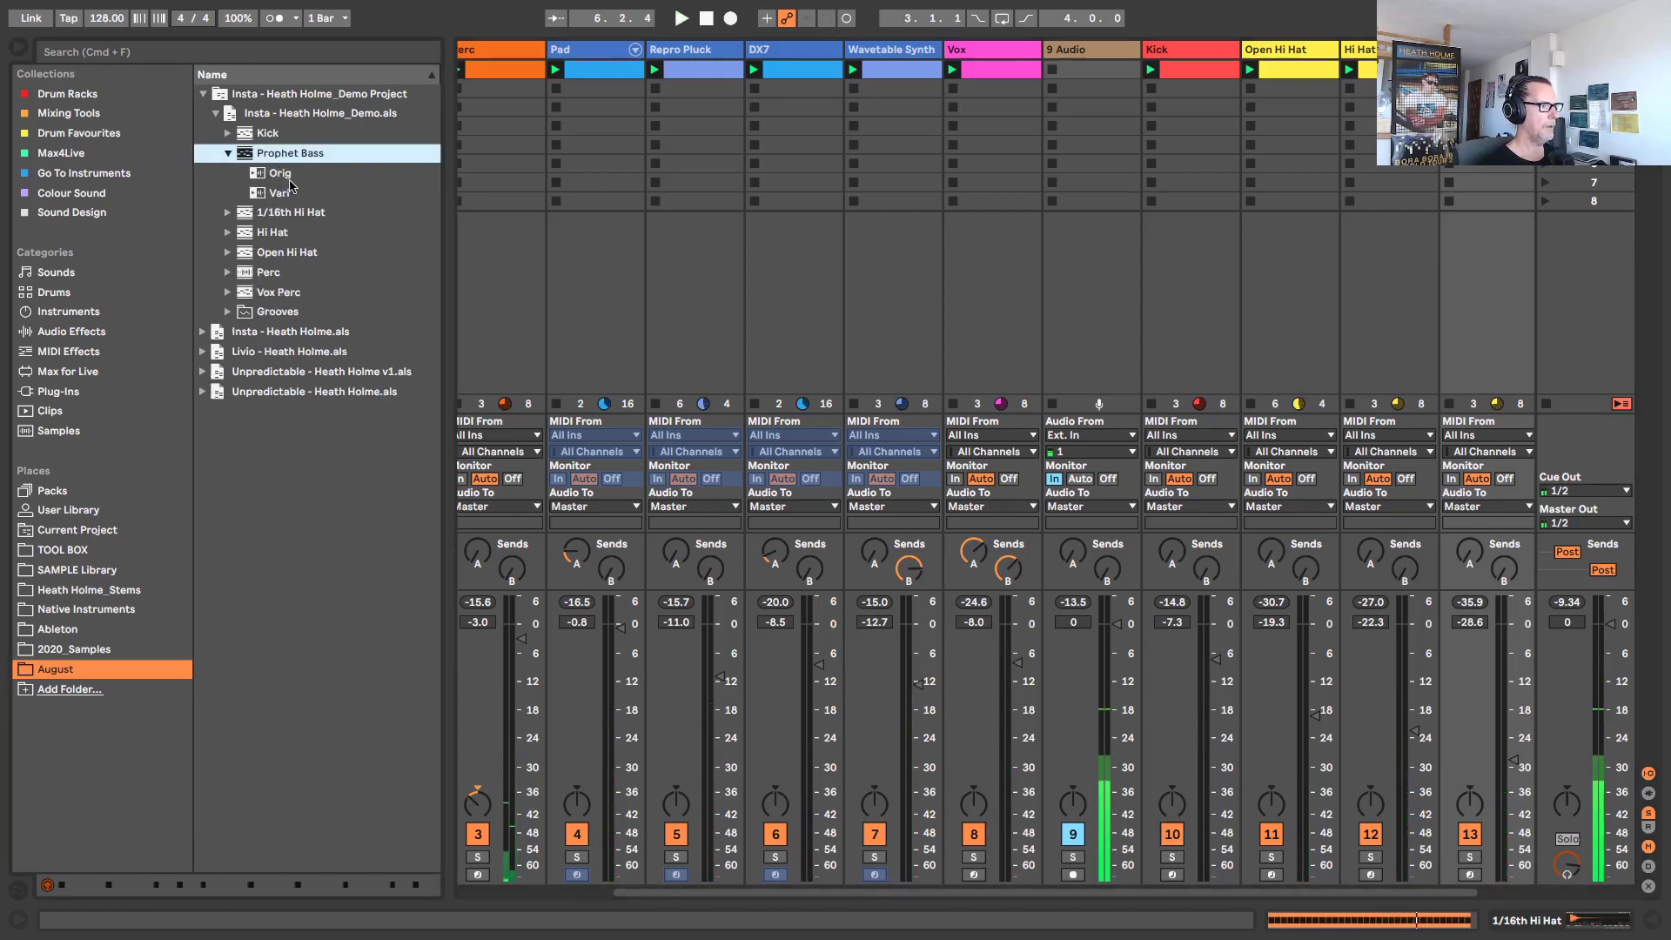
pyautogui.click(275, 176)
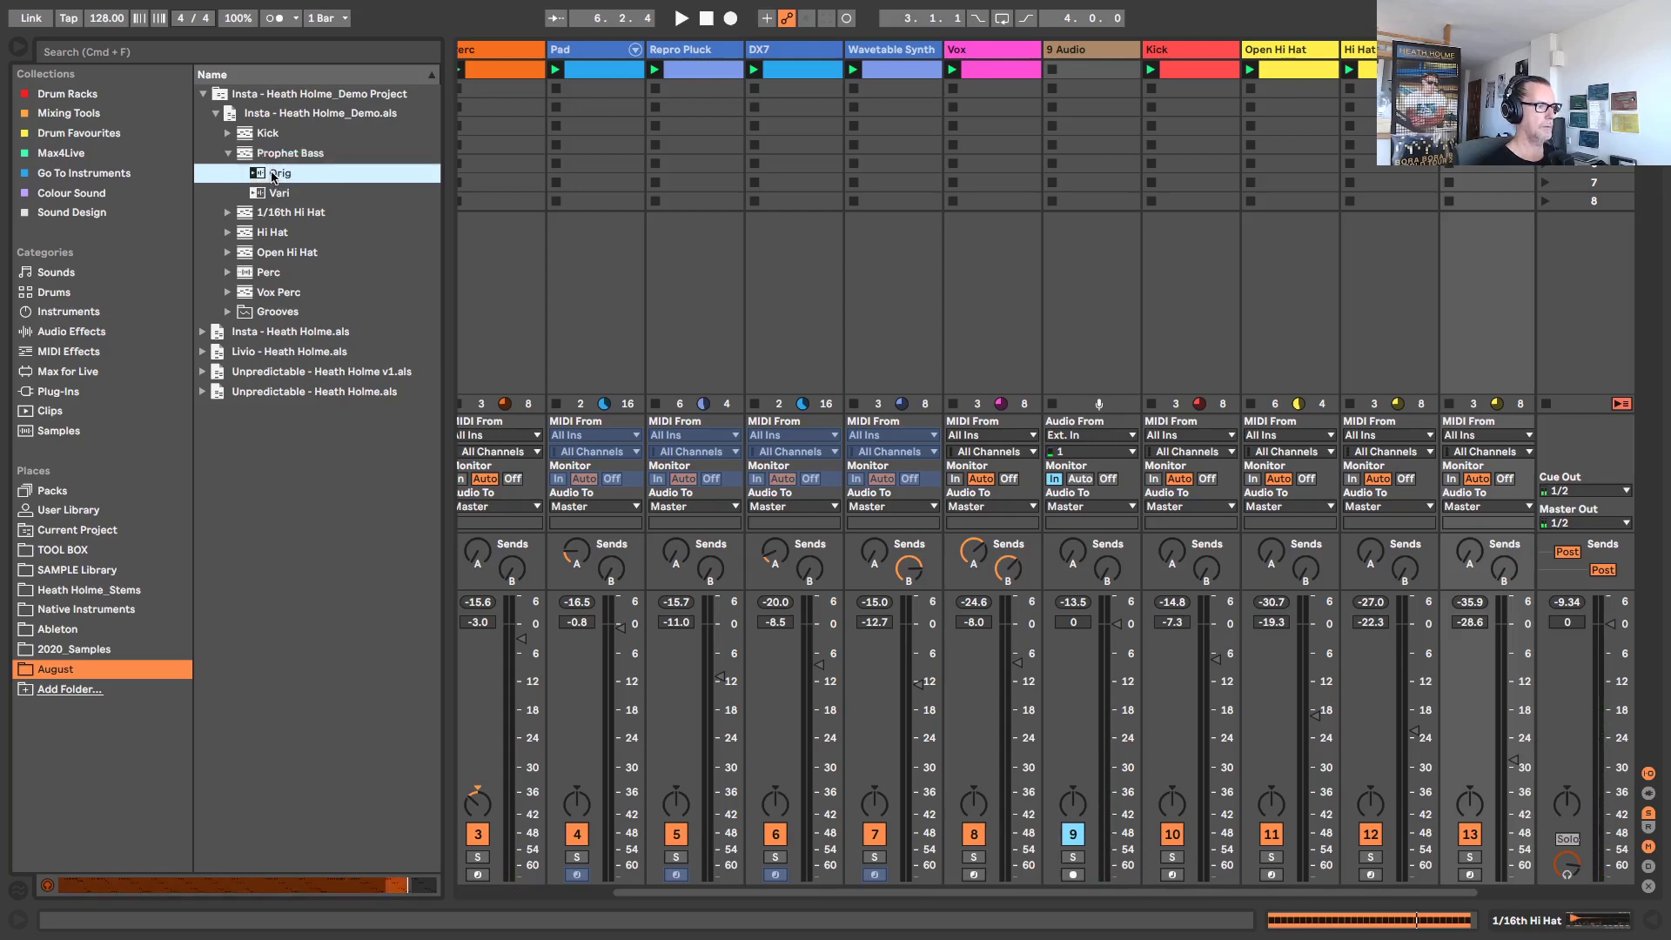
pyautogui.press('Left')
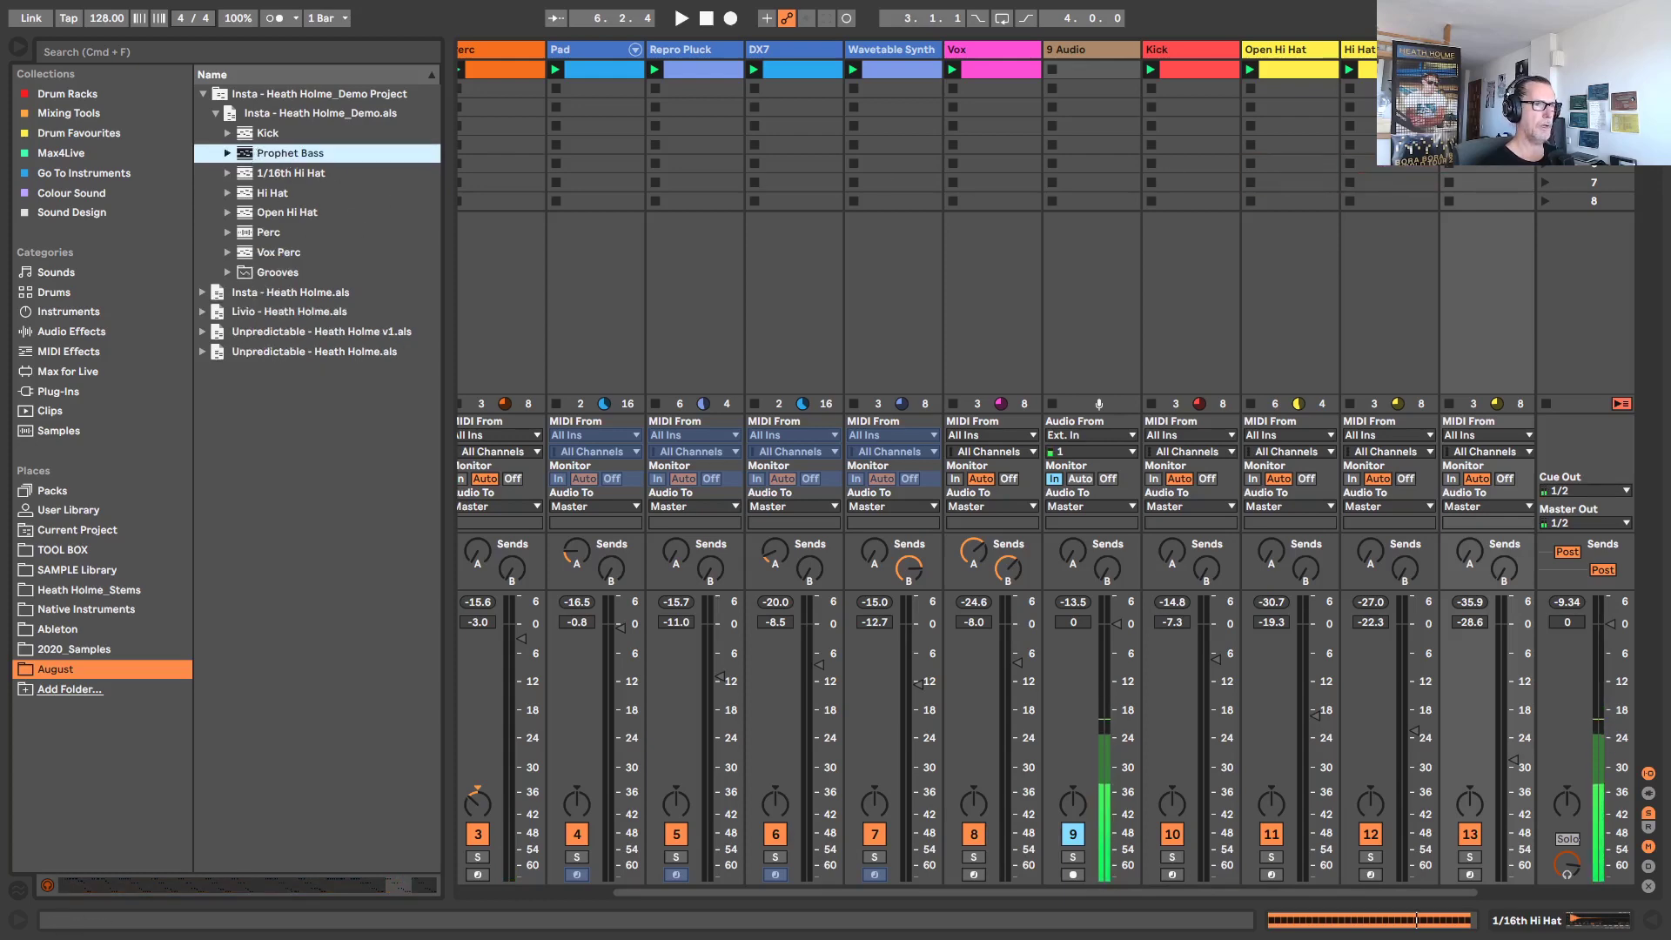
# Add Prophet Bass as track 14 and play the set with it
pyautogui.hscroll(2, 1001, 461)
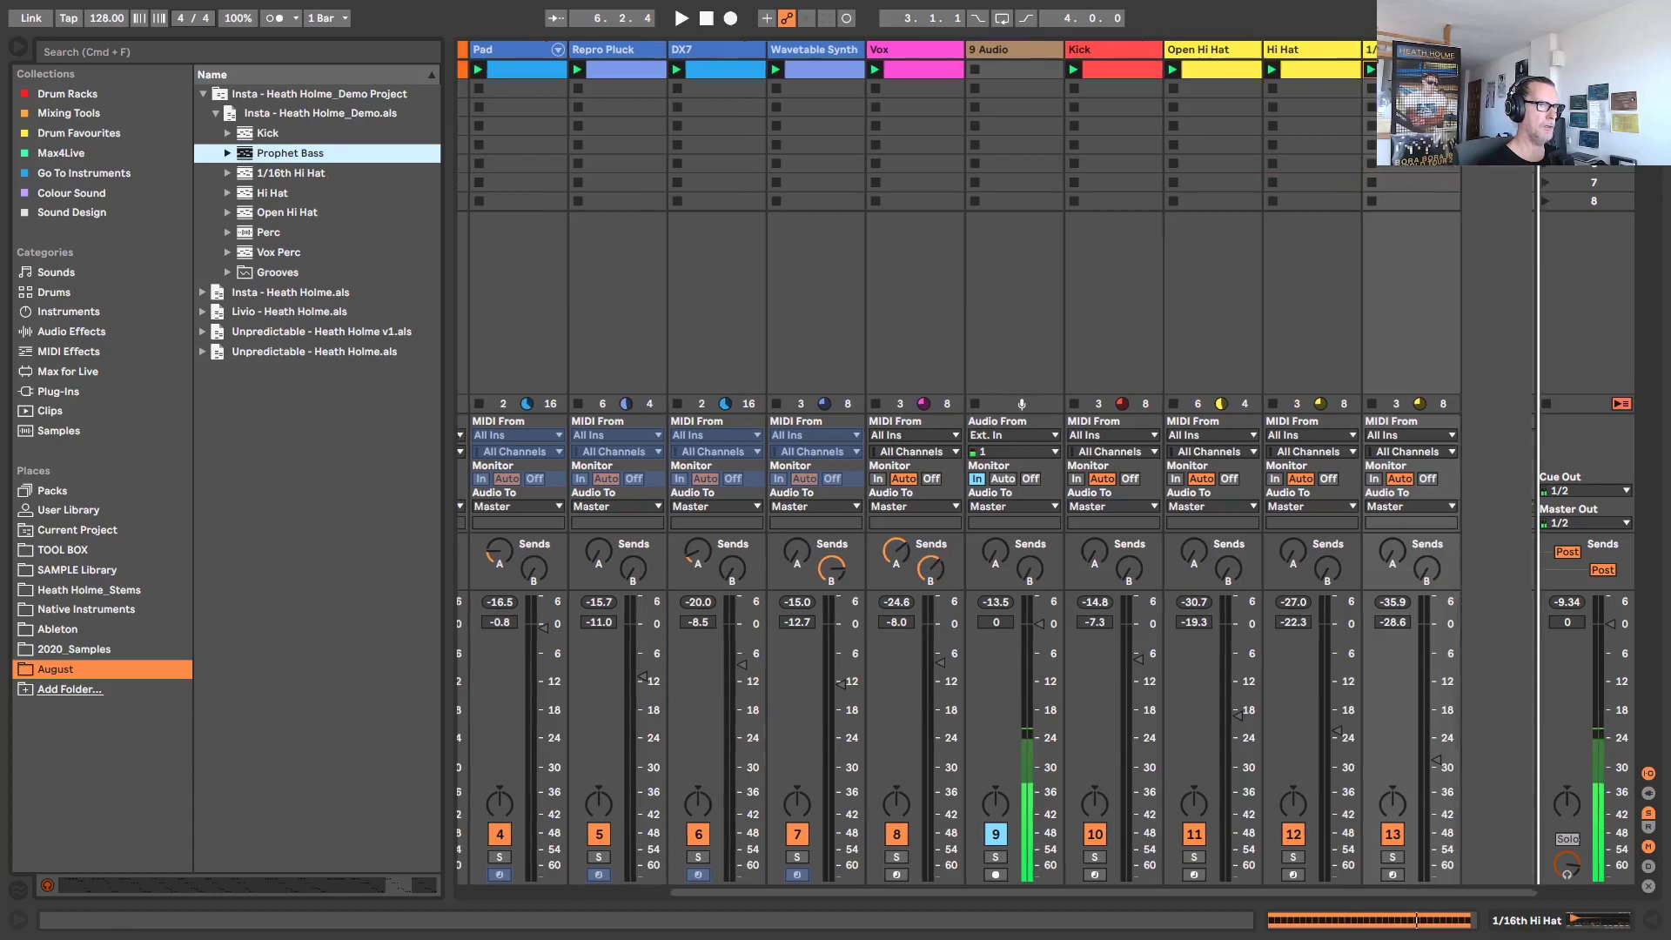
pyautogui.moveTo(1497, 403); pyautogui.dragTo(1497, 403)
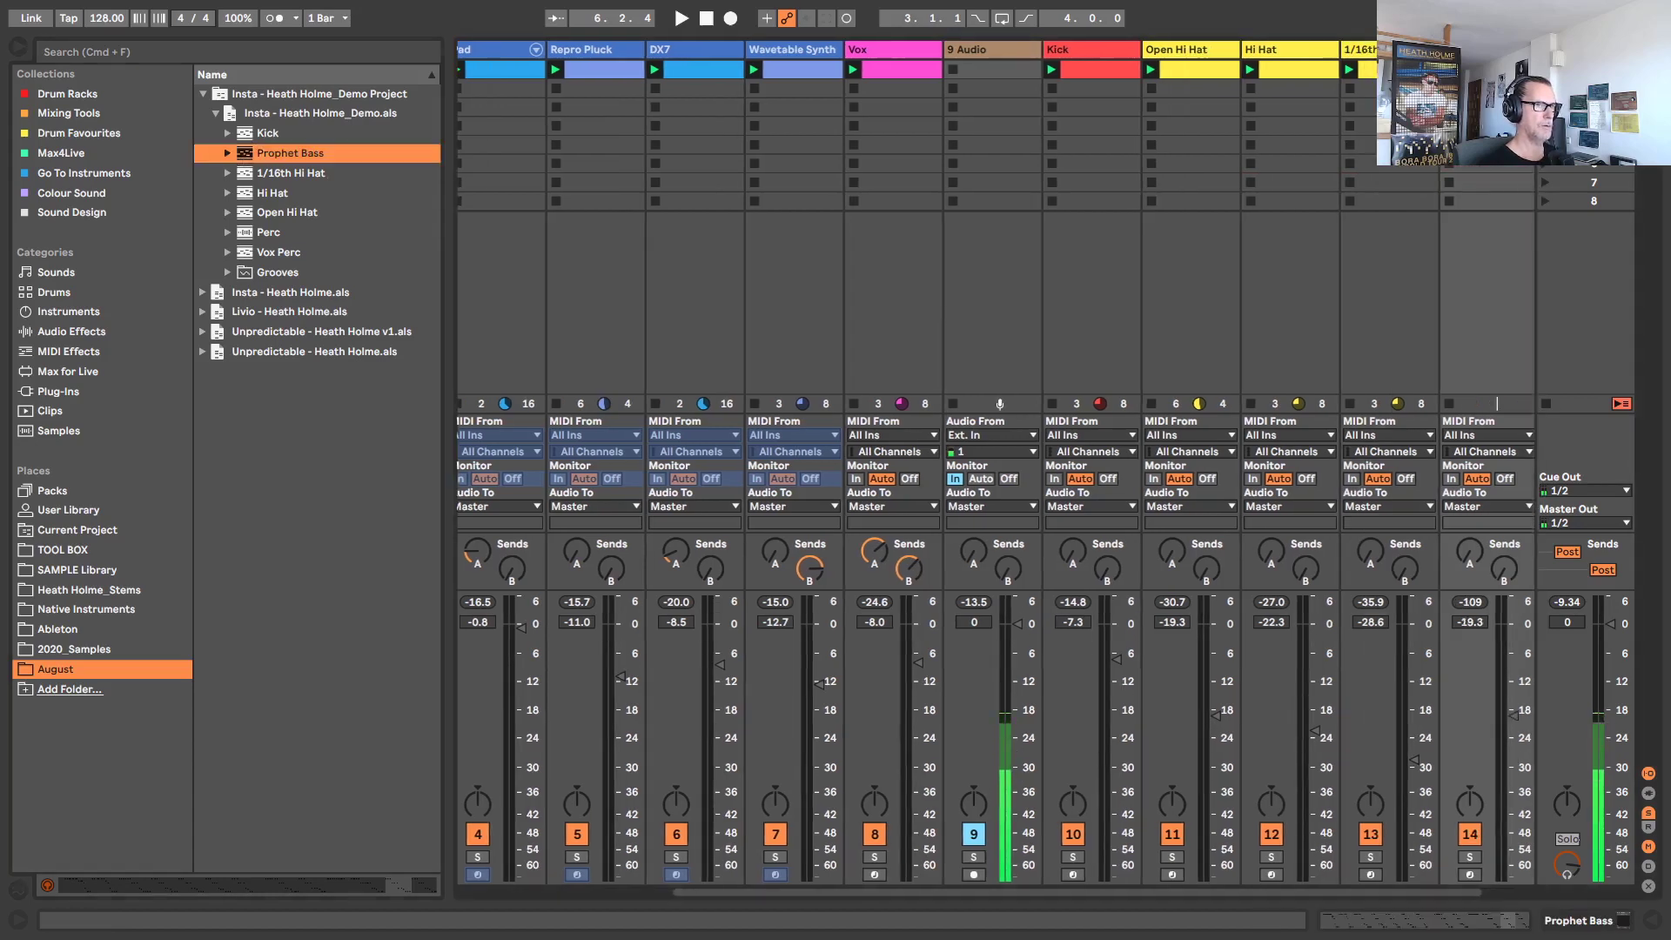
pyautogui.press('space')
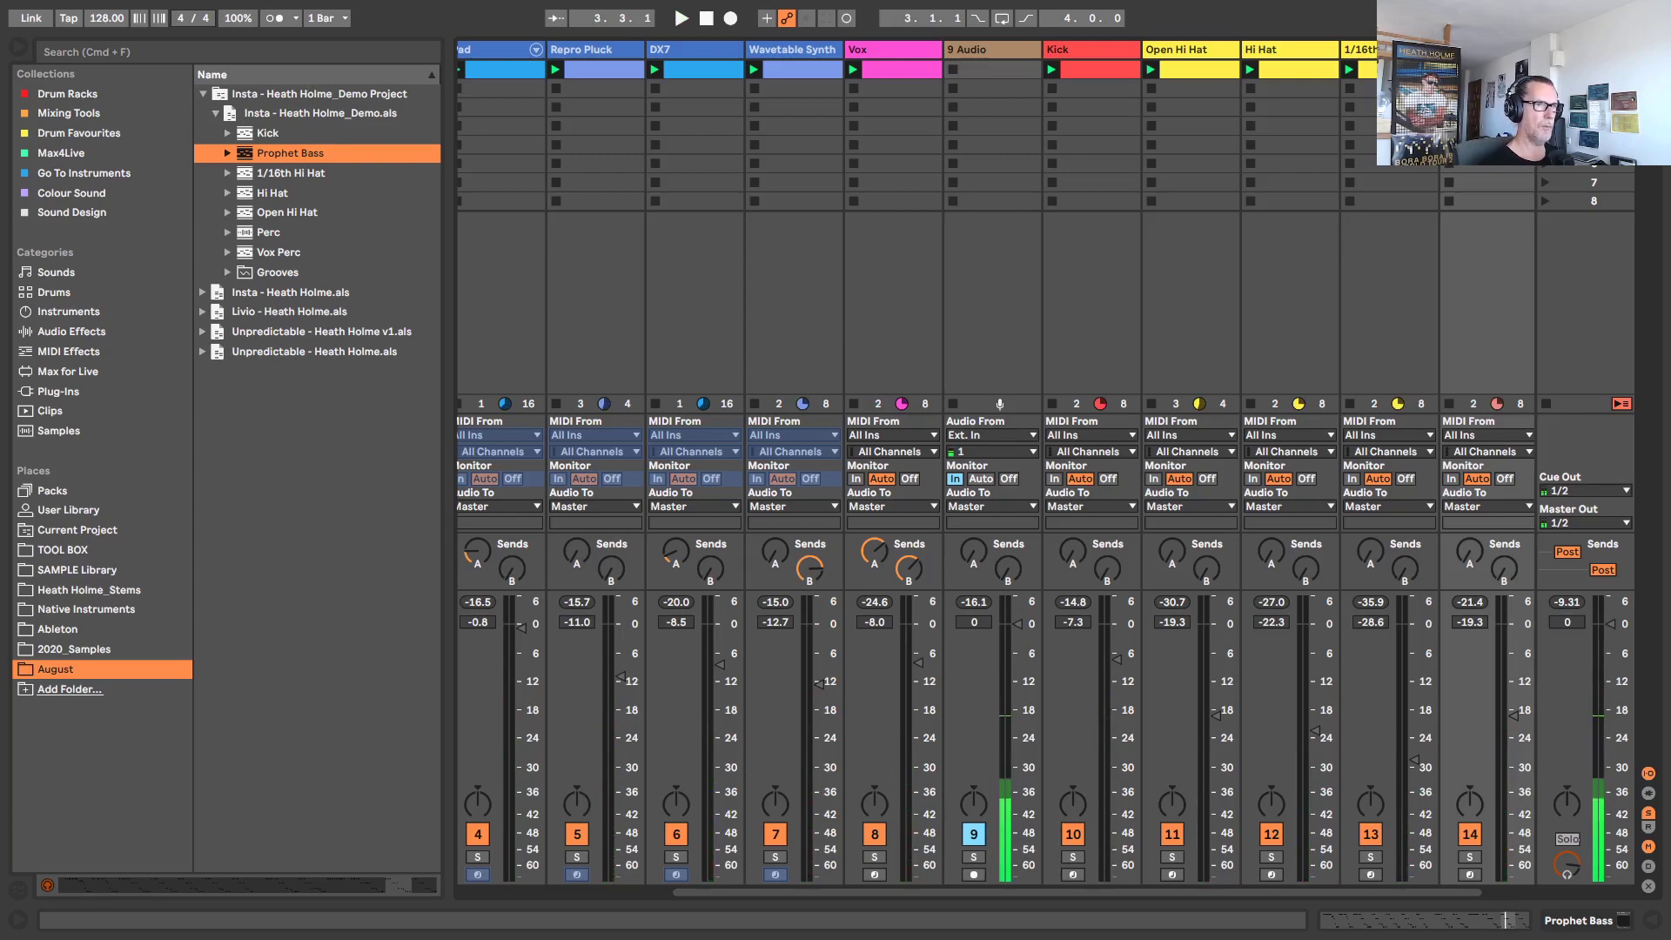
# View Prophet Bass's Repro-1 device and clip notes in an enlarged editor, then hide the details
pyautogui.hotkey('shift', 'Tab')
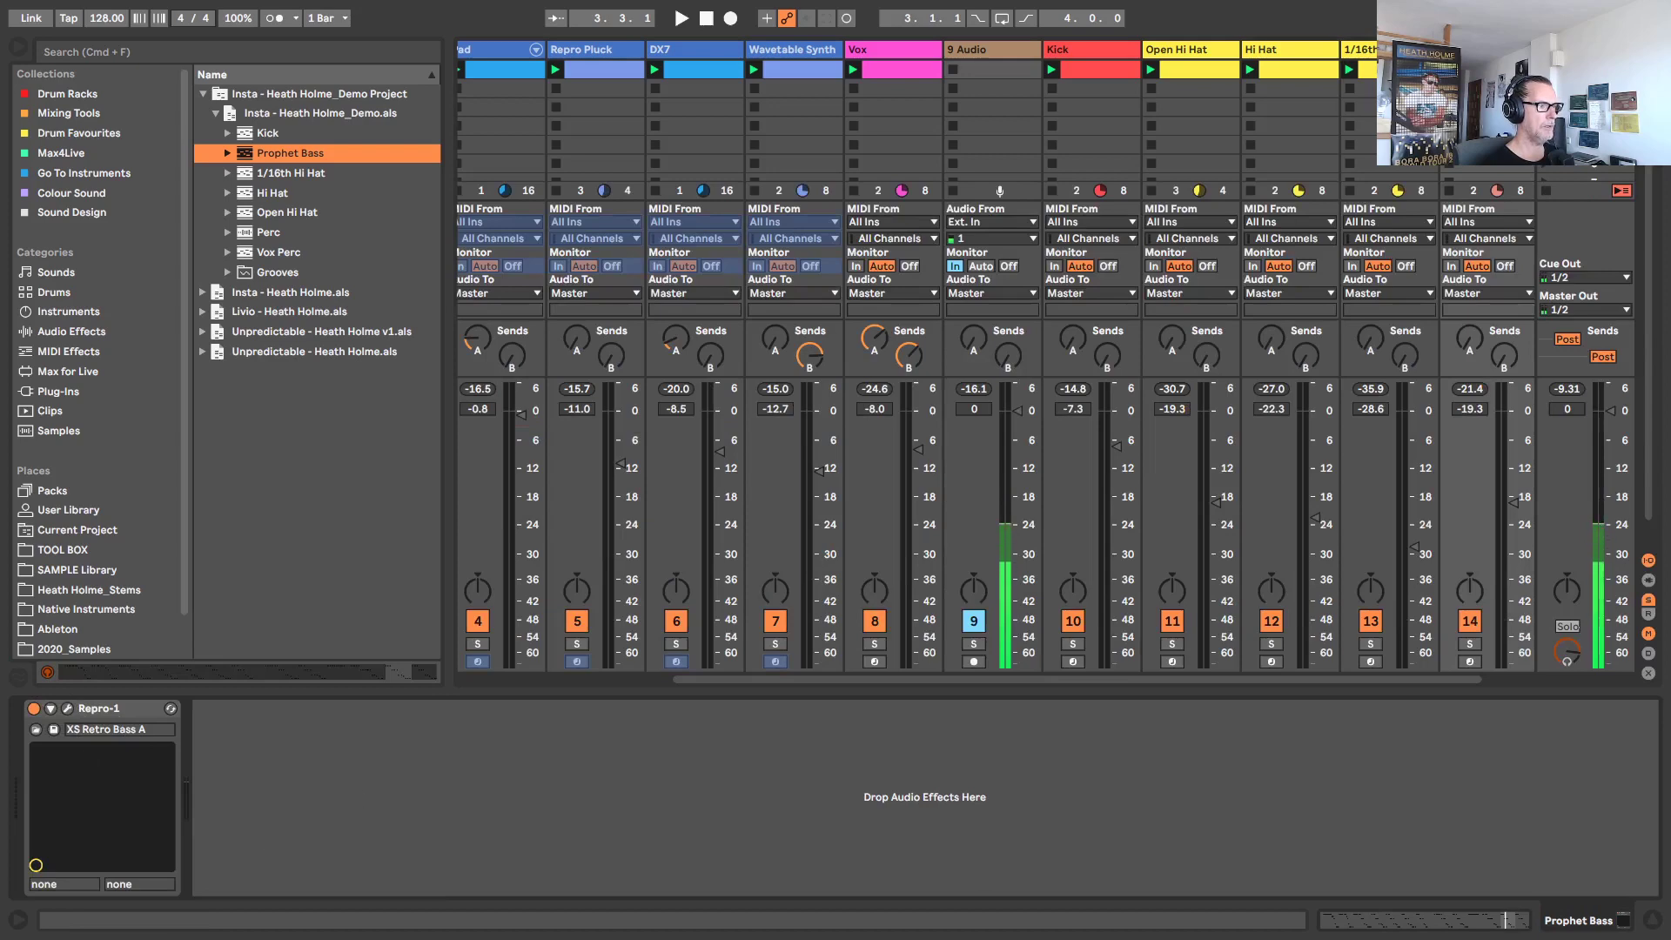
pyautogui.hotkey('shift', 'Tab')
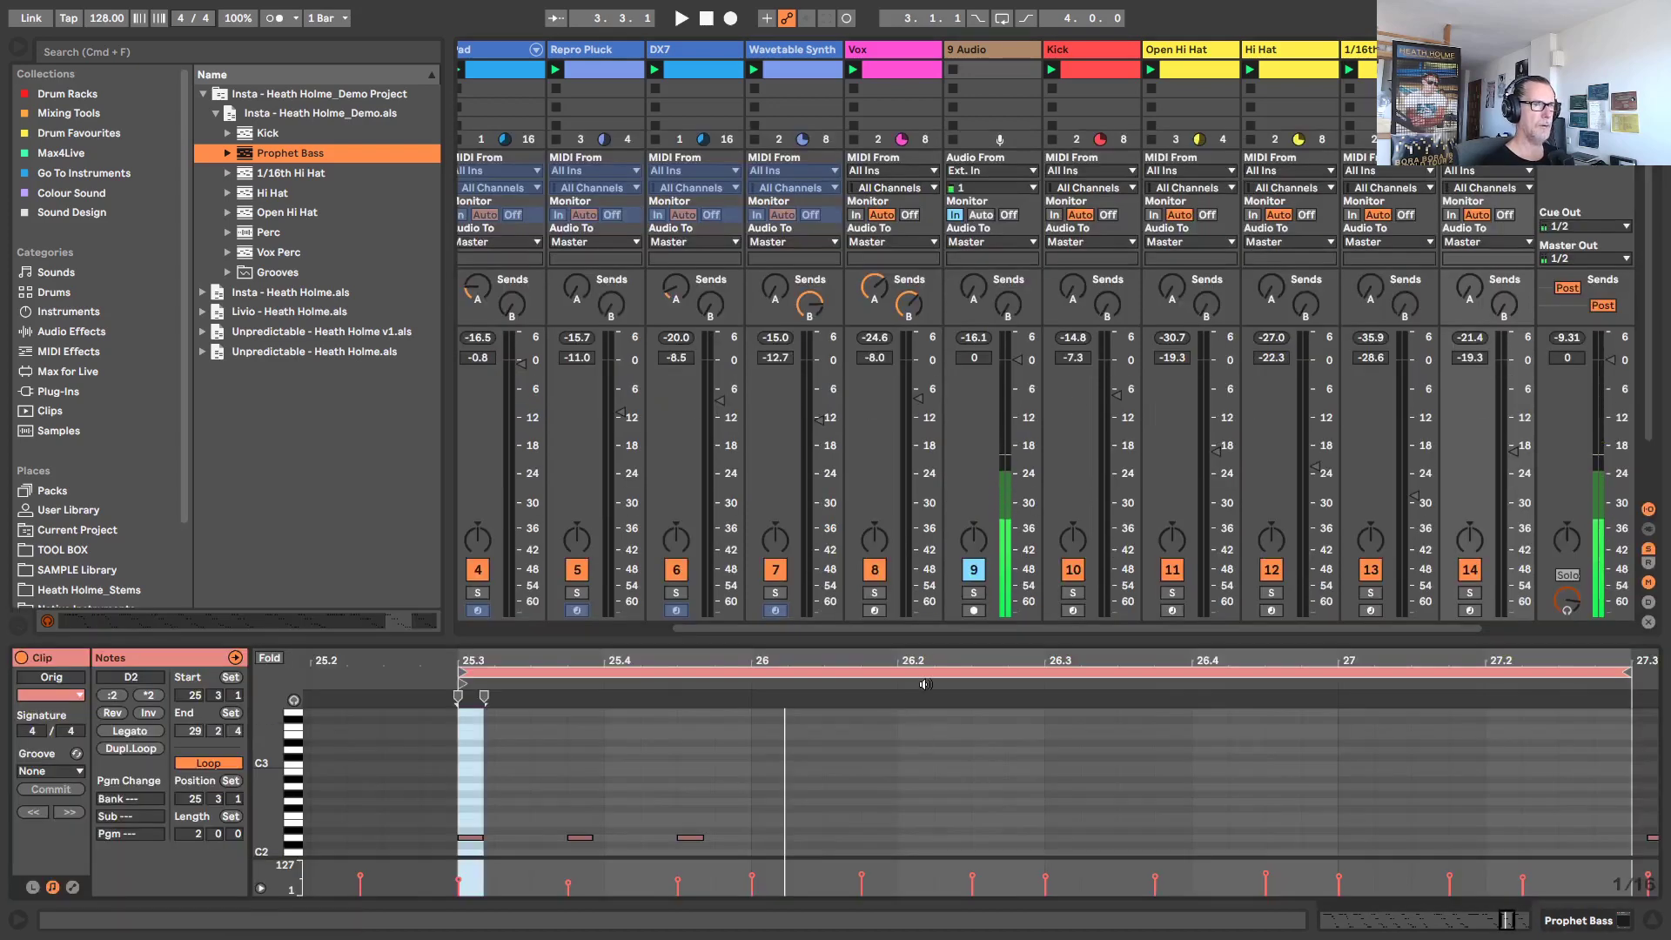
pyautogui.moveTo(932, 635); pyautogui.dragTo(932, 472)
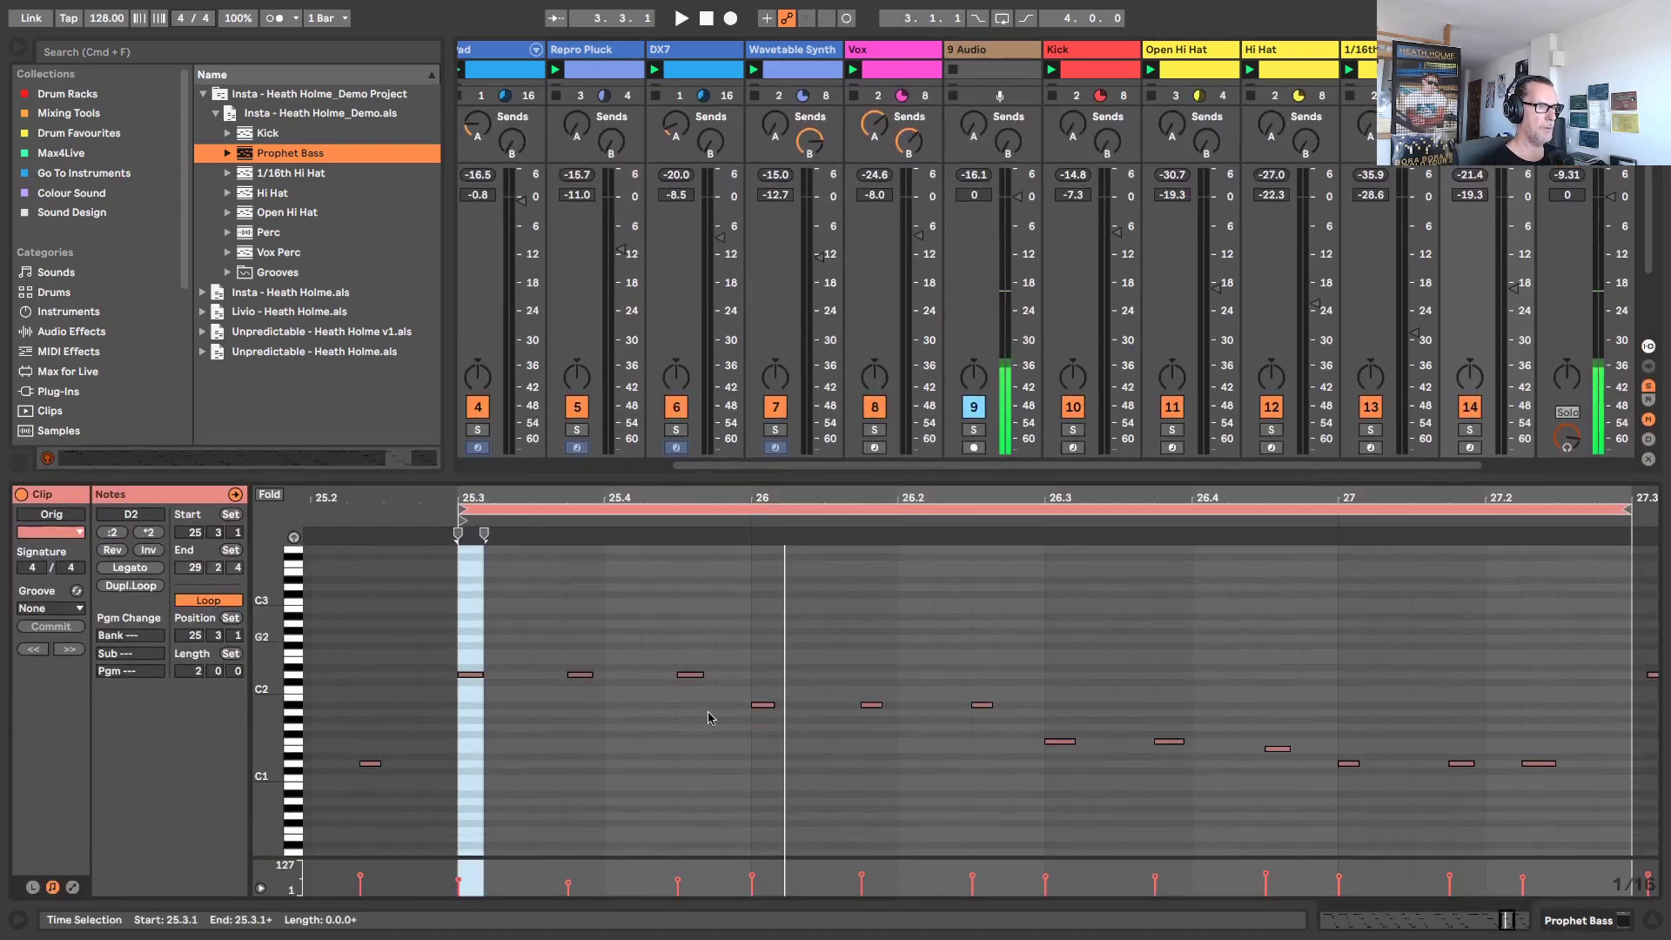
pyautogui.click(1653, 921)
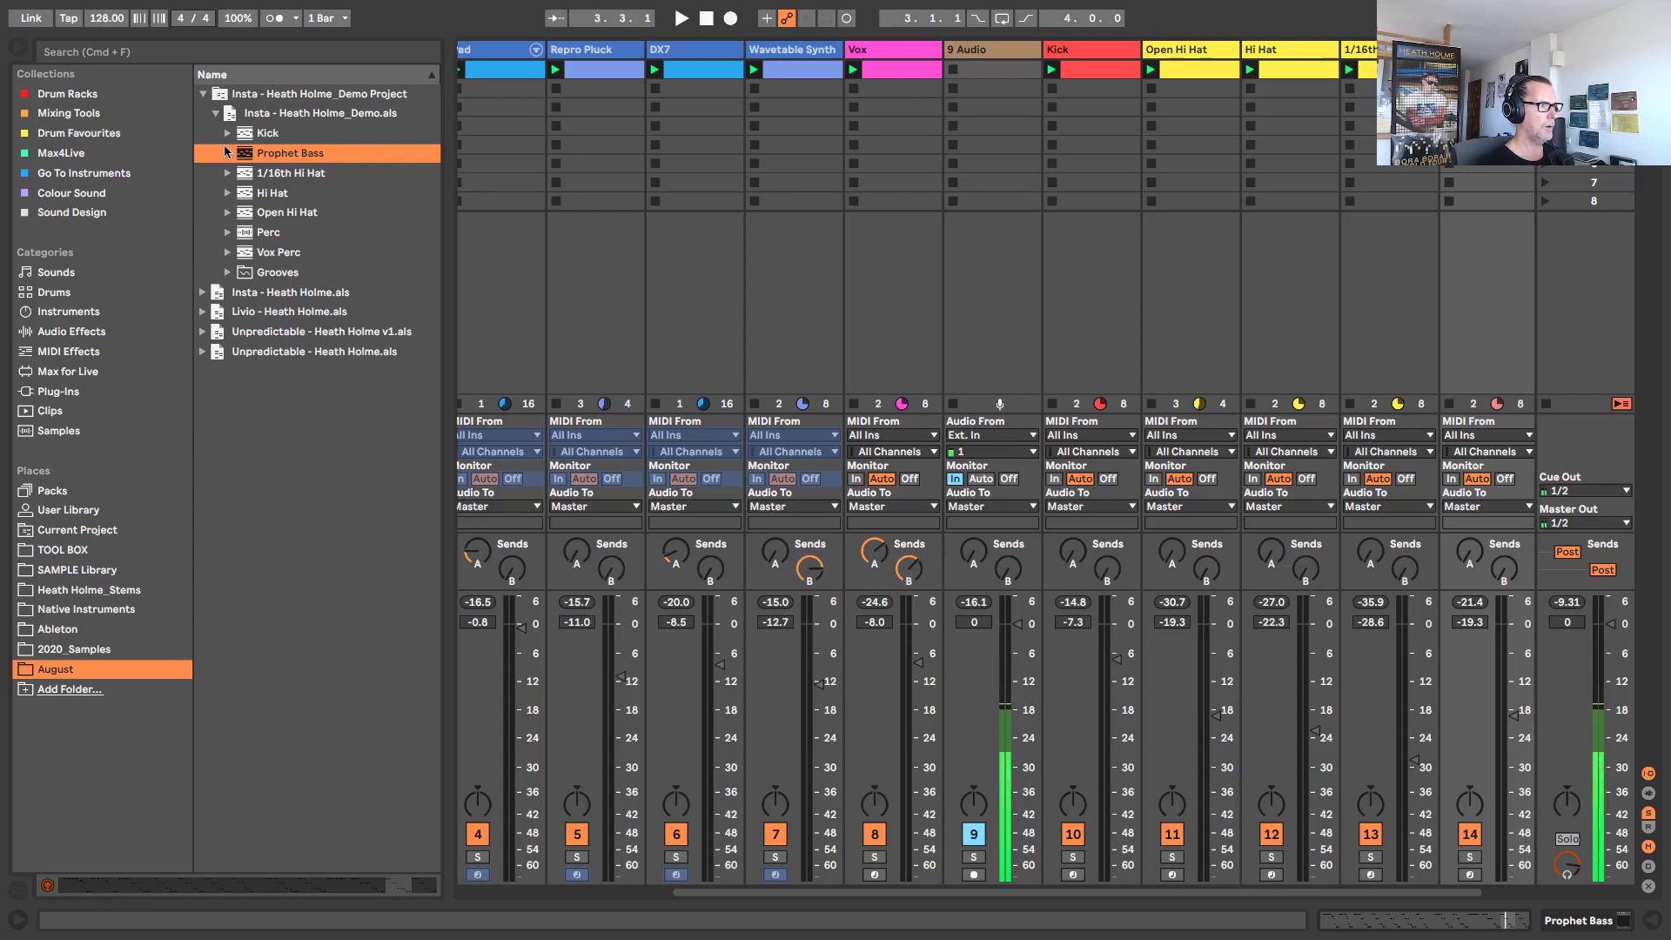
pyautogui.click(281, 273)
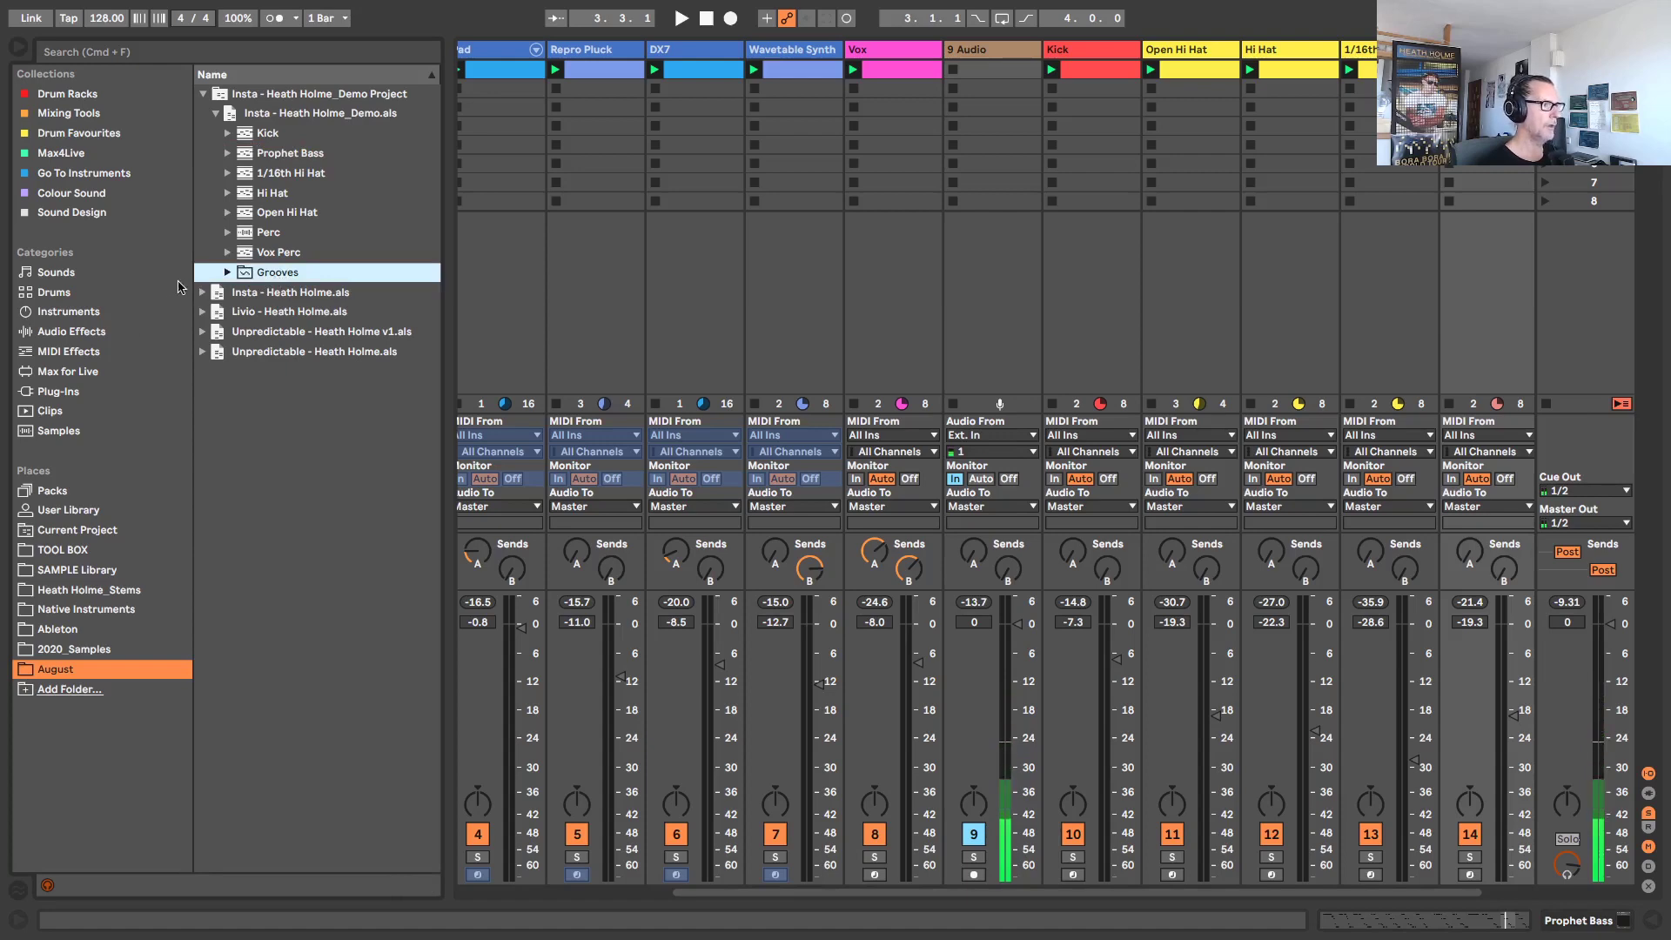
pyautogui.click(228, 272)
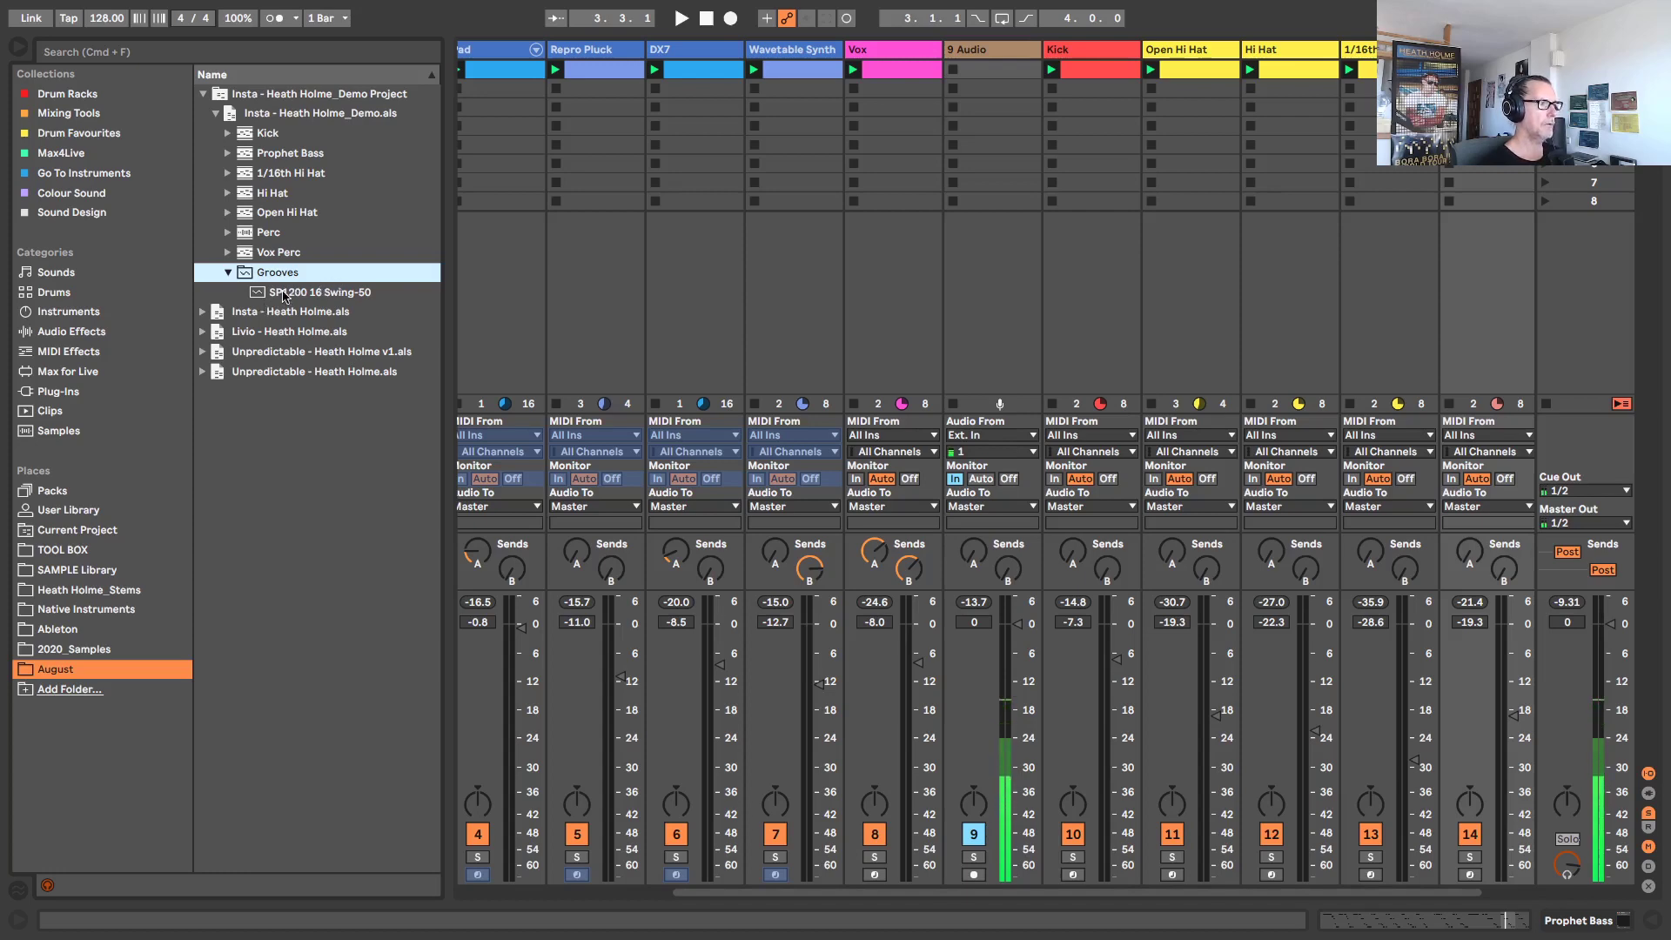
pyautogui.click(283, 294)
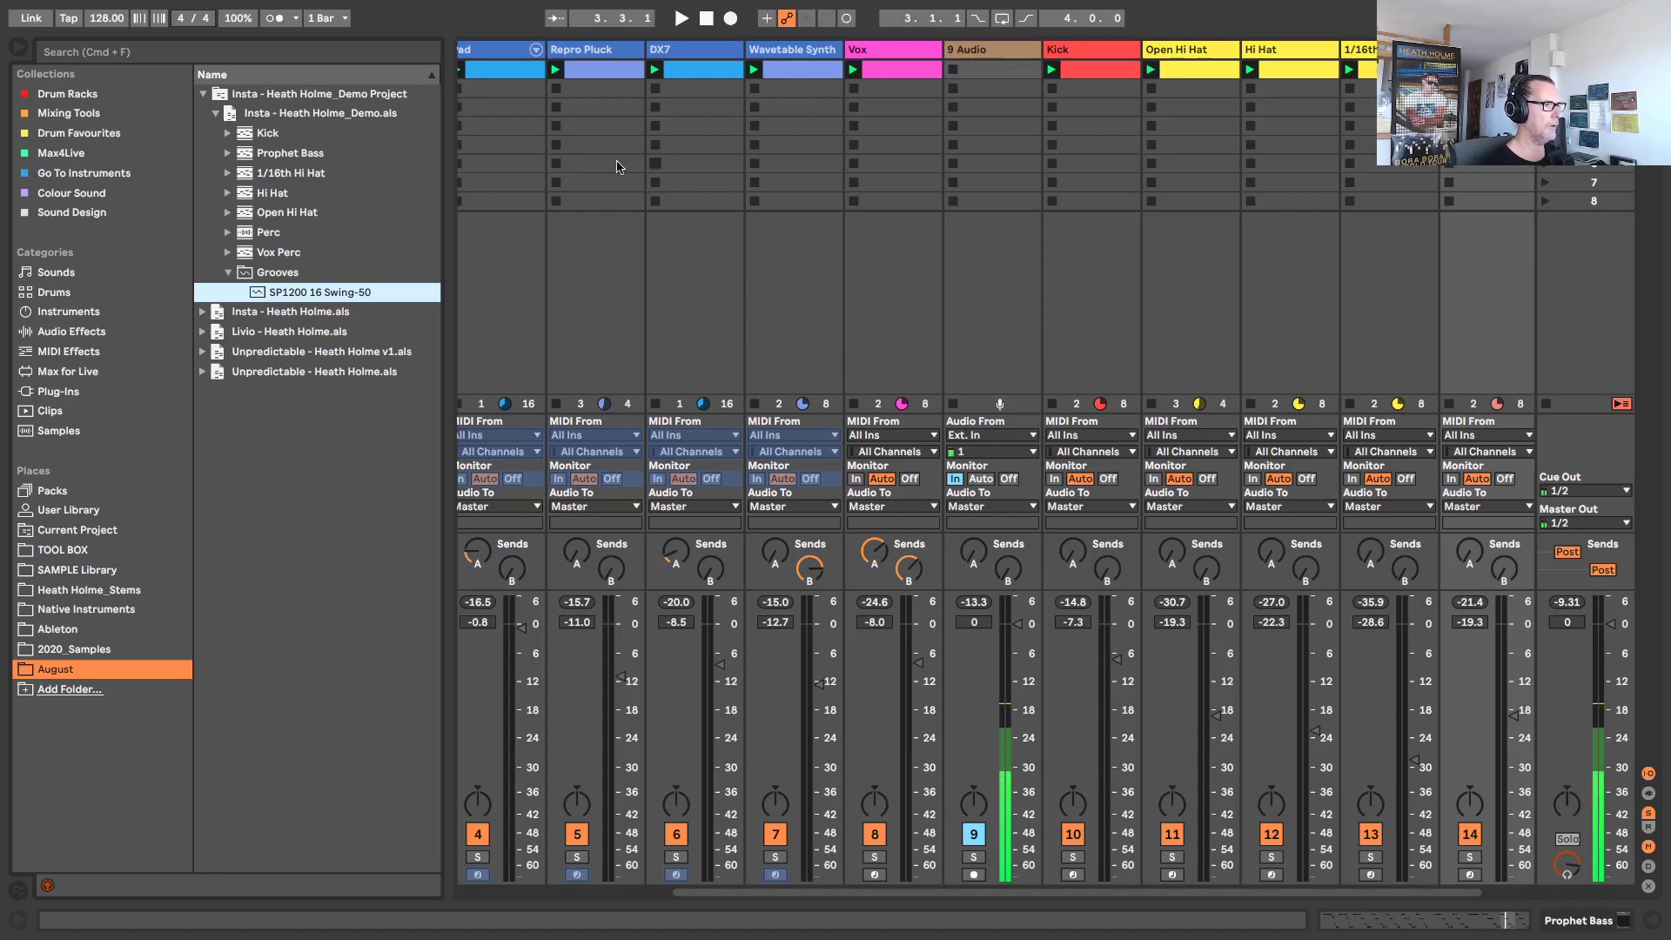
pyautogui.click(228, 272)
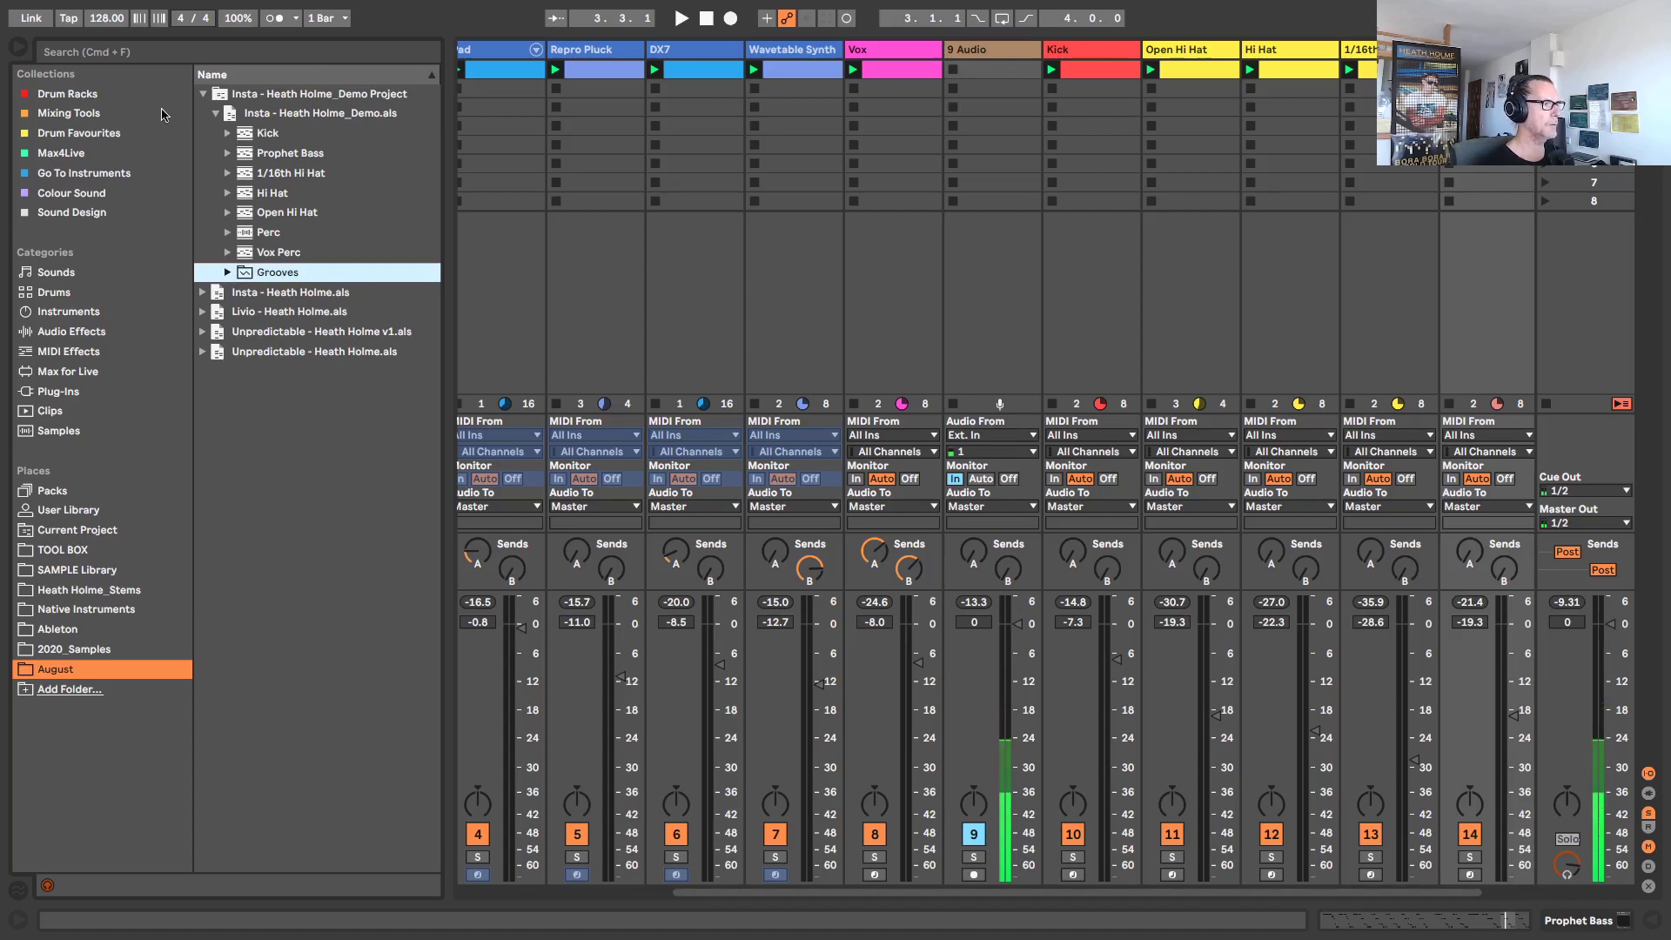
pyautogui.click(213, 114)
pyautogui.click(202, 94)
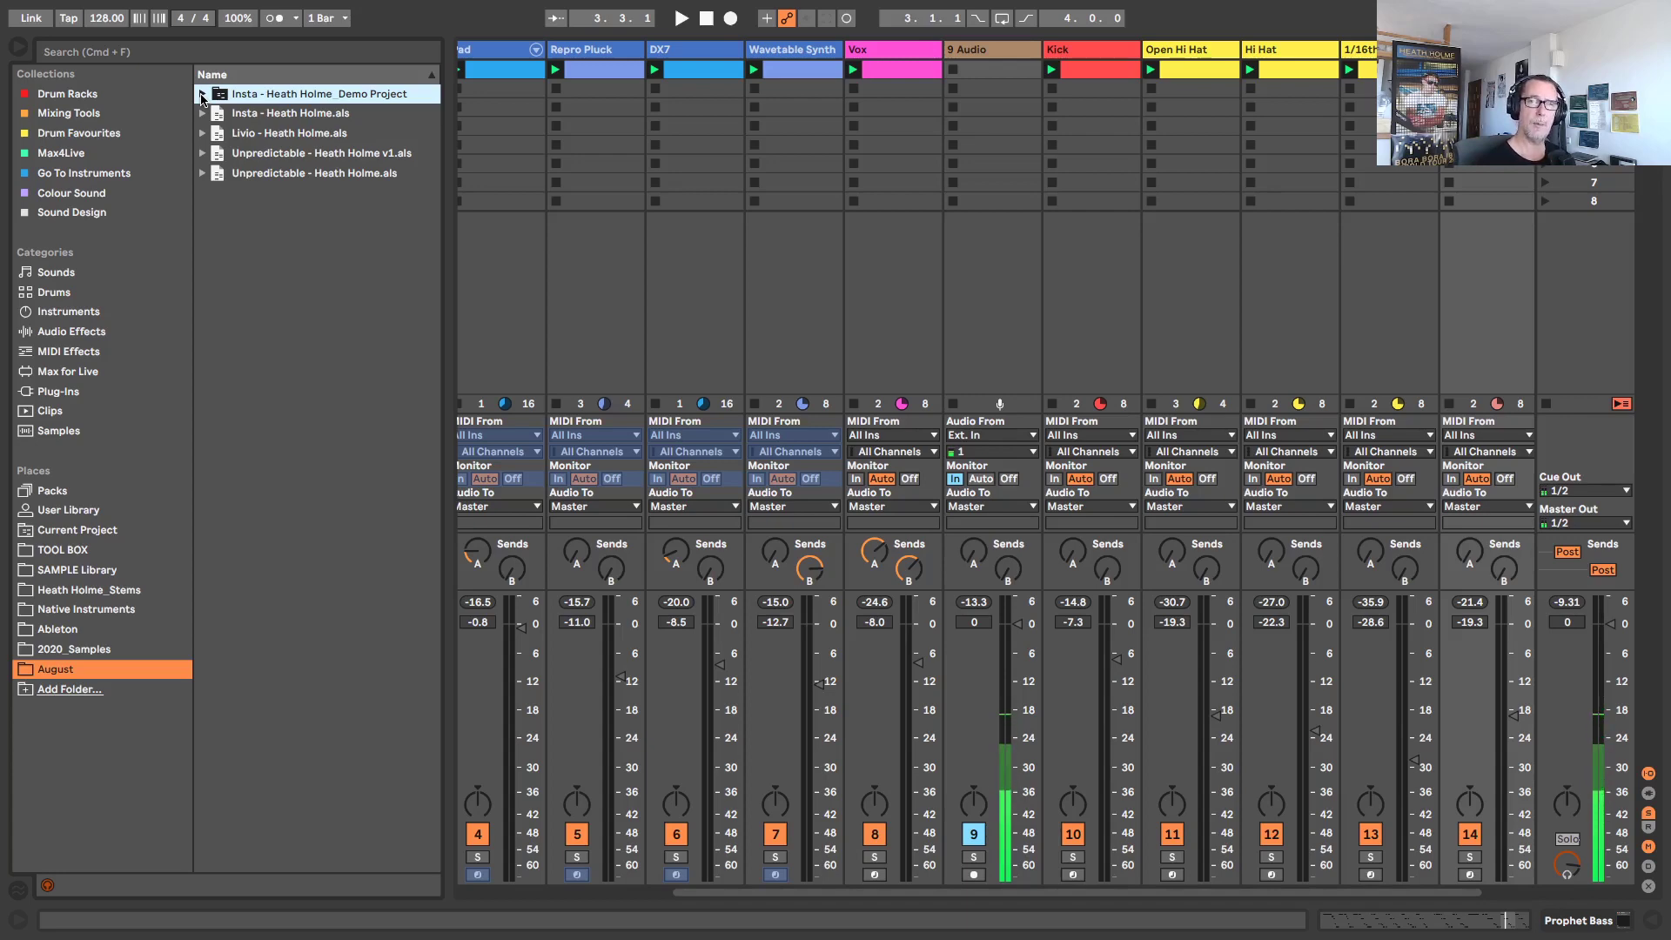
pyautogui.moveTo(546, 5)
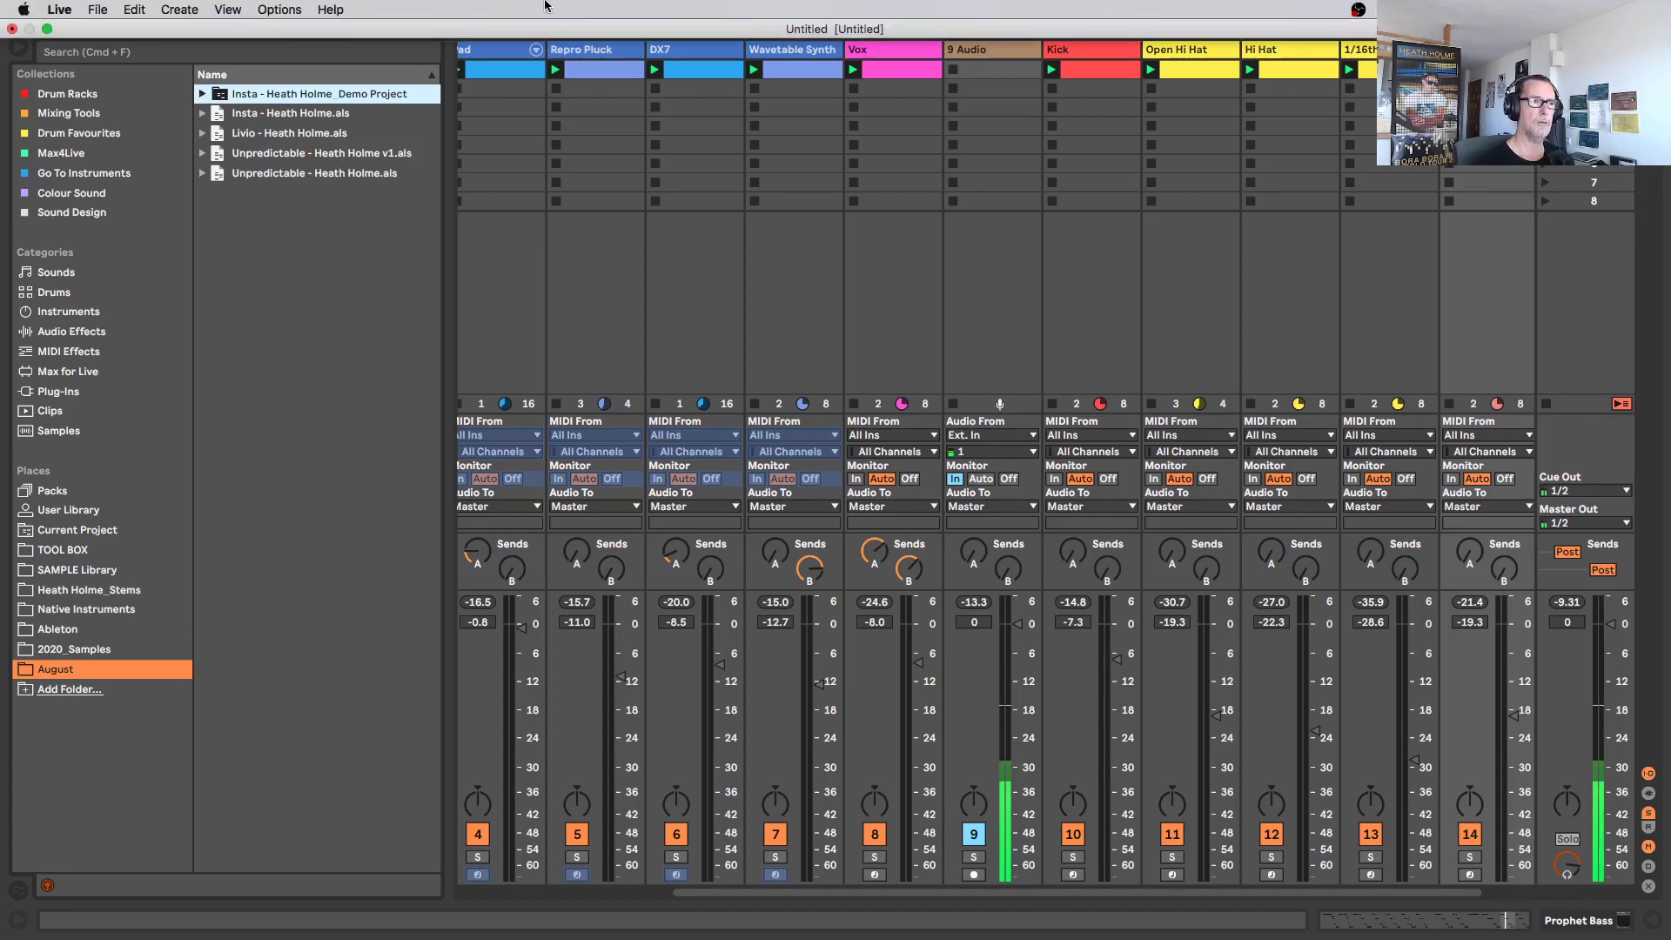